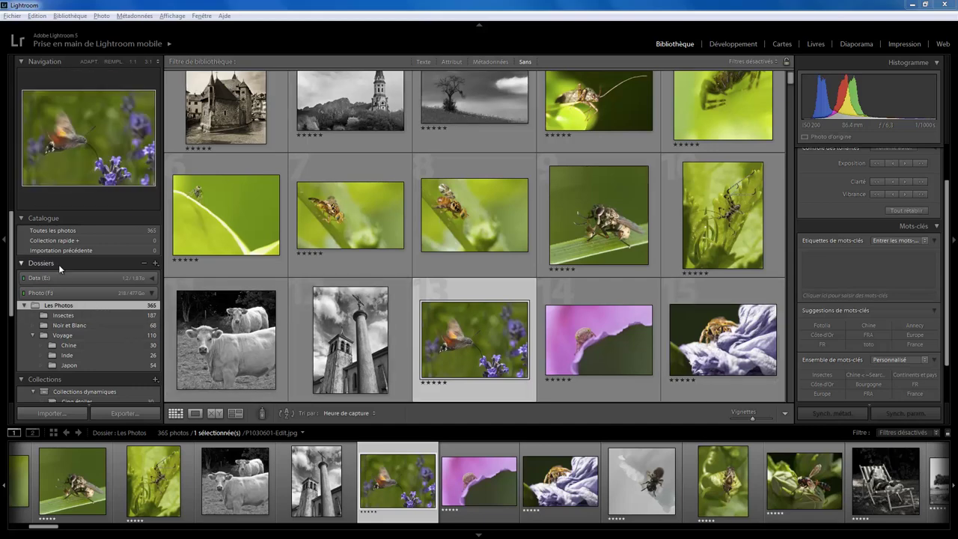
# - Browse the Insectes, Voyage and Japon folders, then display the 68 Noir et Blanc photos
pyautogui.click(85, 314)
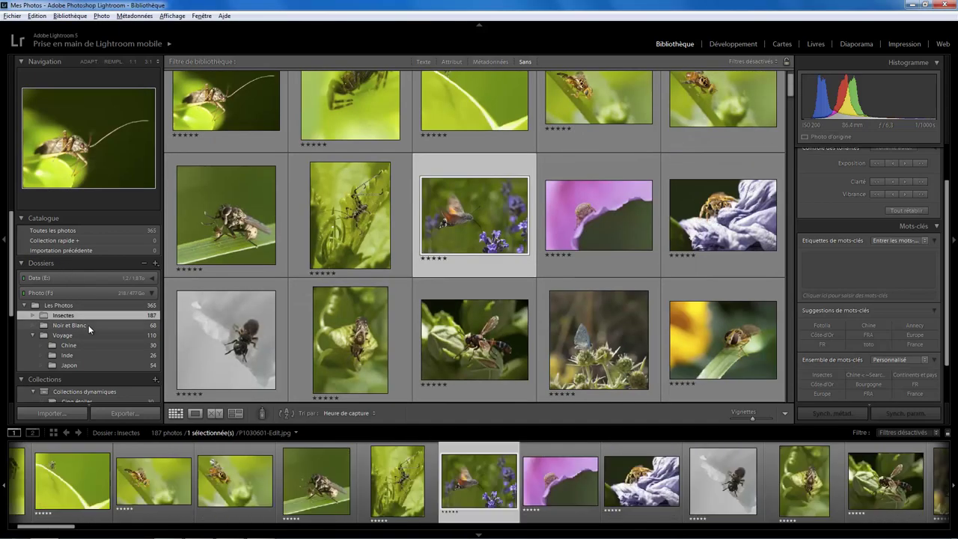
pyautogui.click(85, 336)
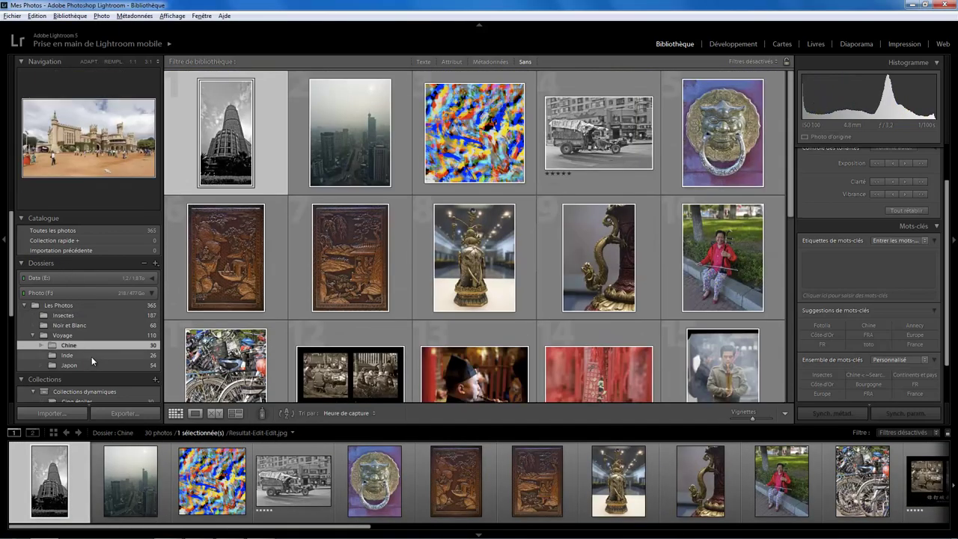
pyautogui.click(92, 356)
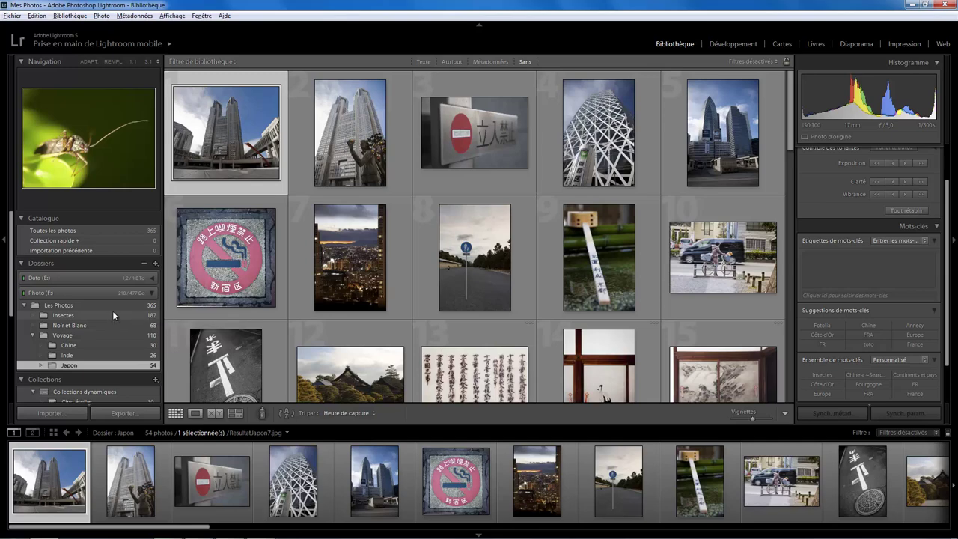
pyautogui.click(112, 314)
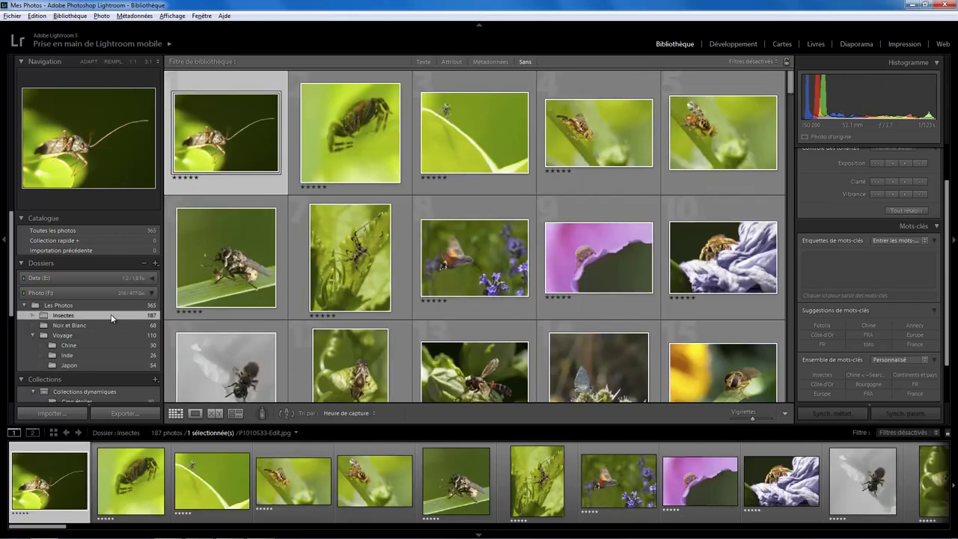
pyautogui.click(89, 325)
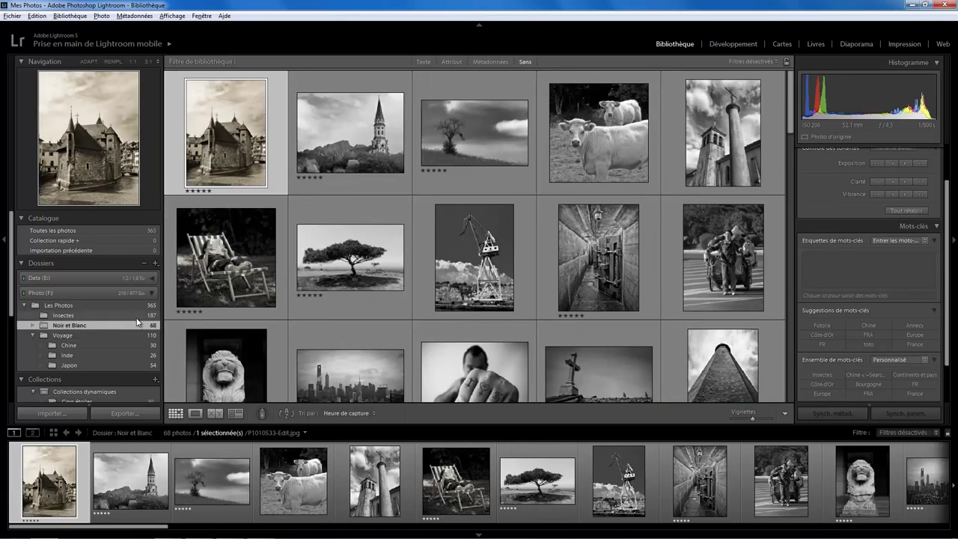
pyautogui.click(33, 16)
# - Select all 68 Noir et Blanc photos and collapse the Mots-clés keyword panel
pyautogui.click(71, 54)
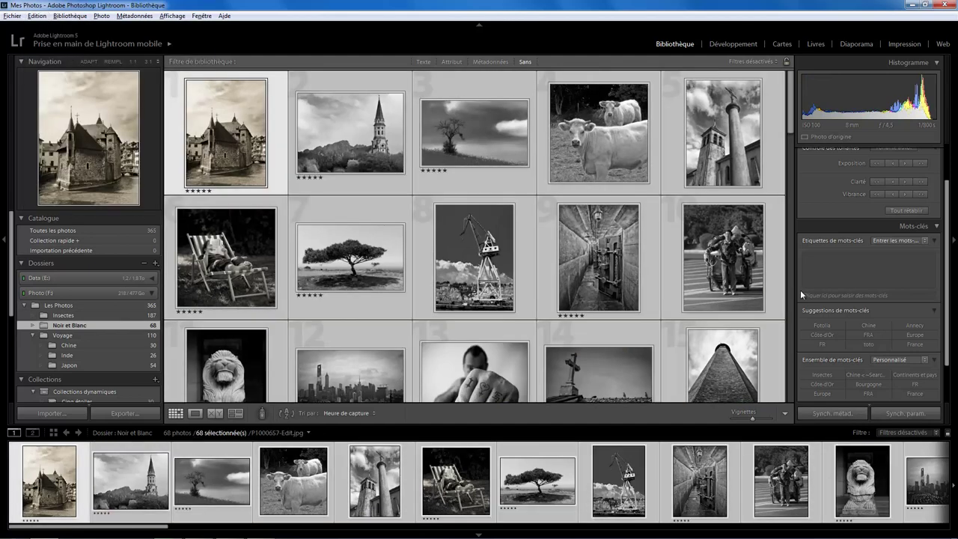
pyautogui.click(838, 260)
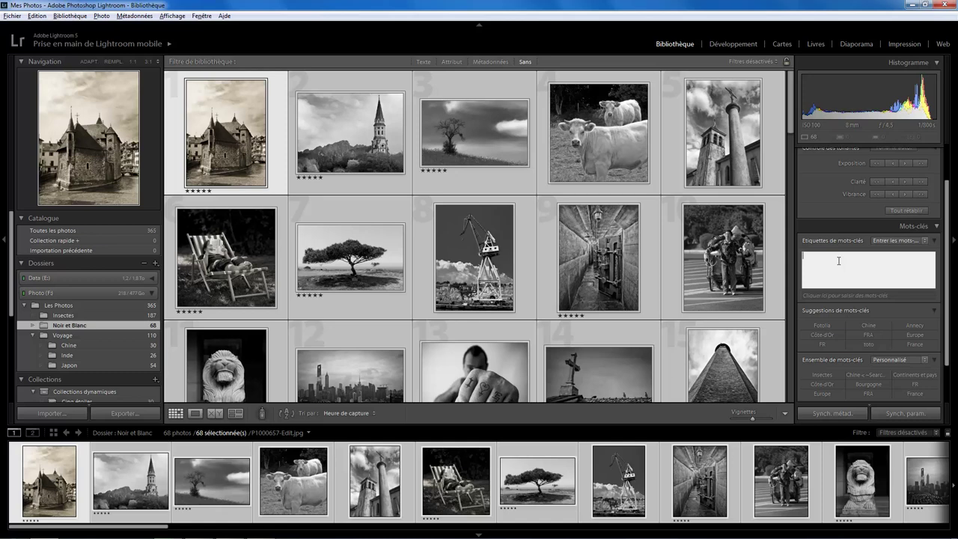
pyautogui.click(819, 222)
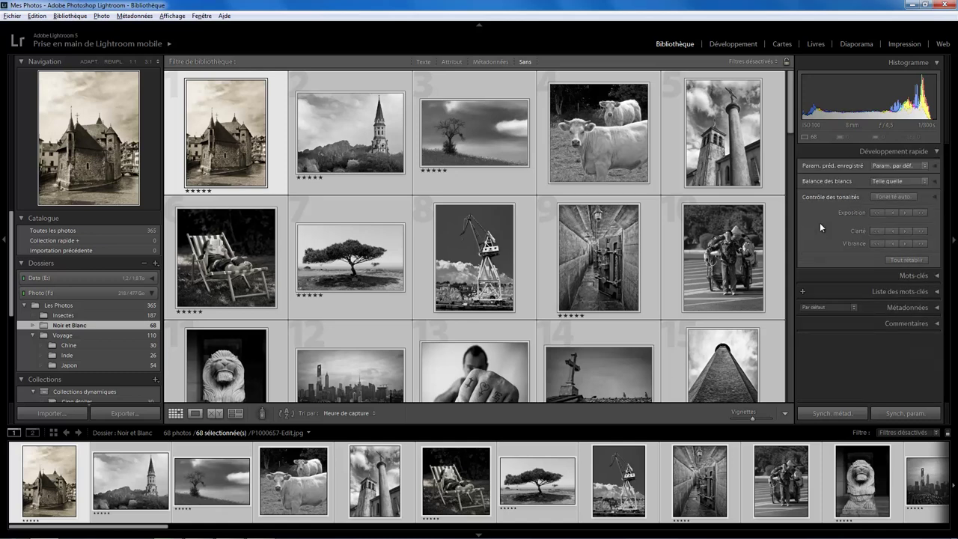
pyautogui.click(12, 16)
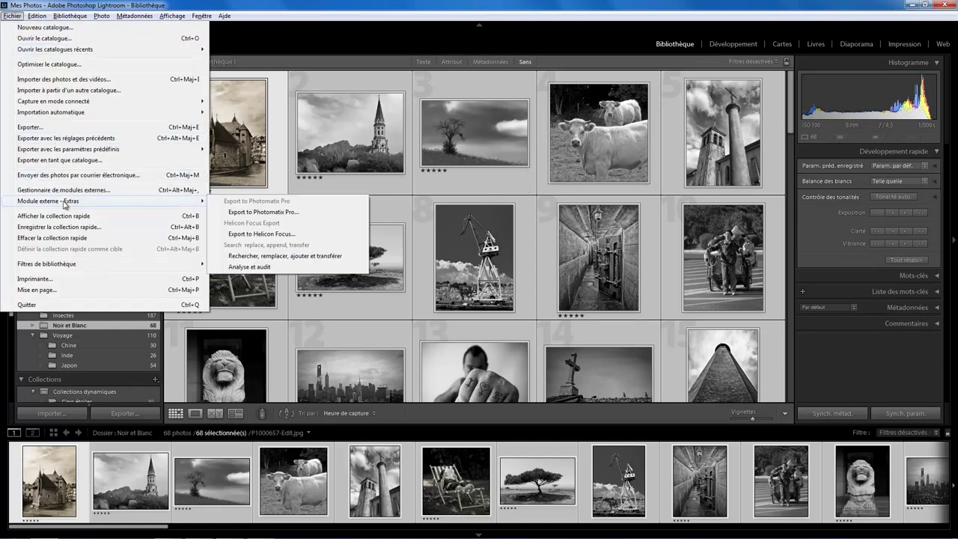
# - Preview the Ajouter and Transfert tabs of the Search Replace Transfer plug-in, then close it
pyautogui.moveTo(89, 201)
pyautogui.click(284, 257)
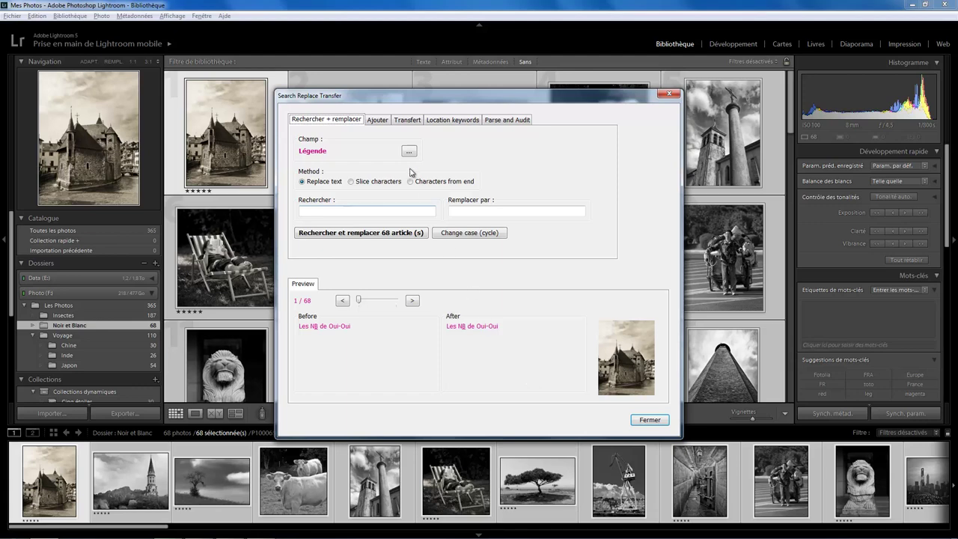
pyautogui.click(380, 119)
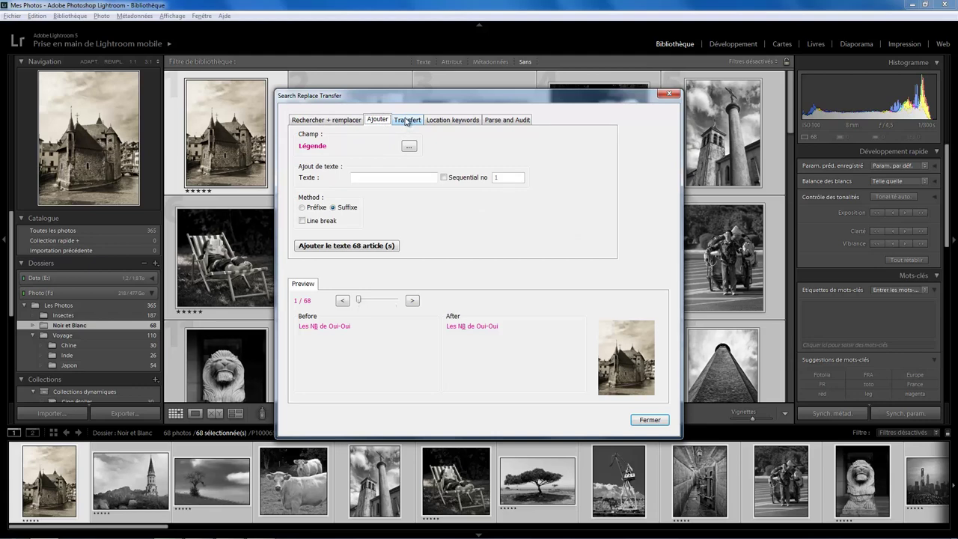
pyautogui.click(407, 121)
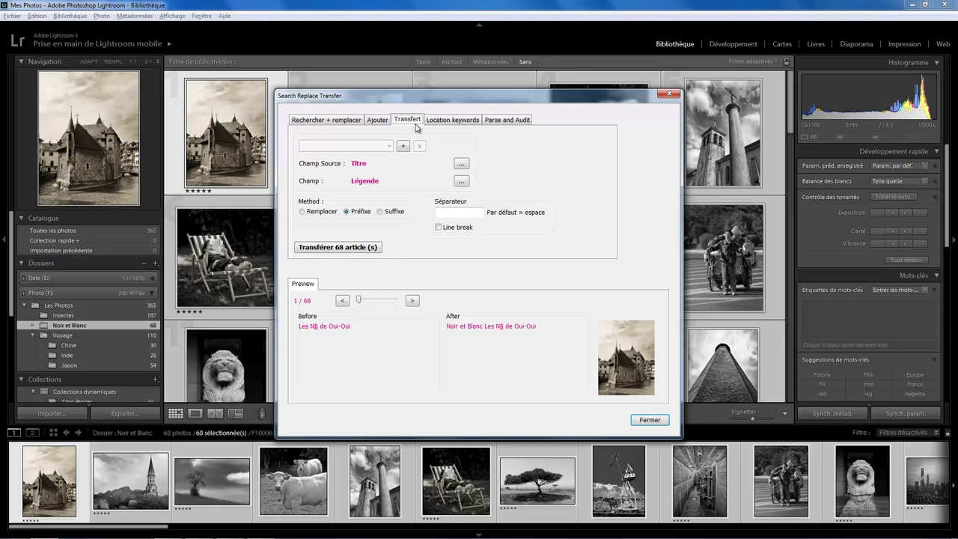
pyautogui.click(650, 419)
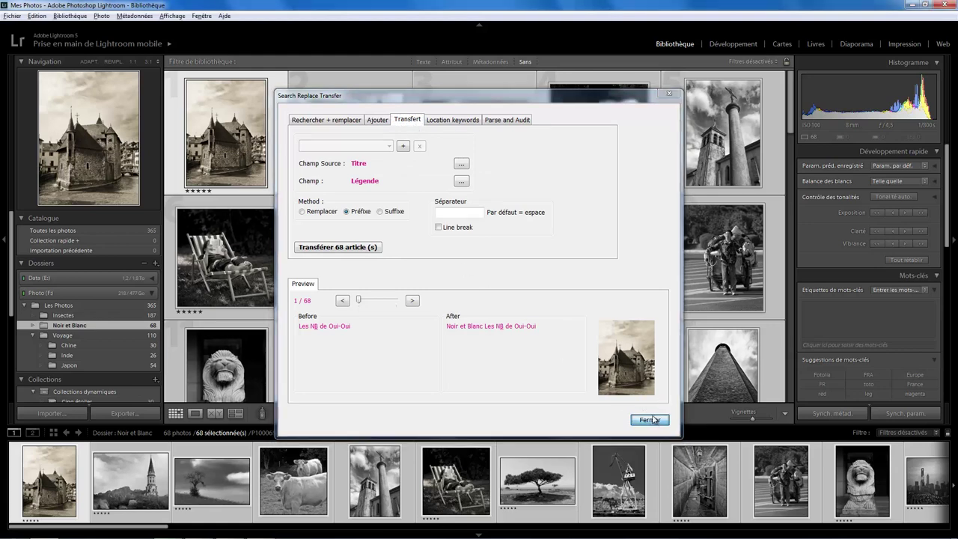
# - Show all 365 catalogue photos and select them all
pyautogui.click(113, 230)
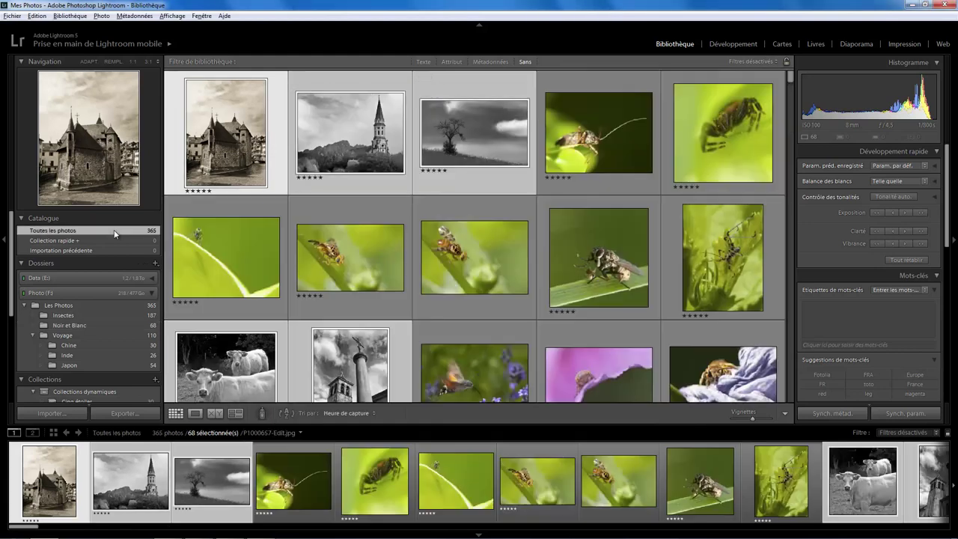
pyautogui.click(36, 16)
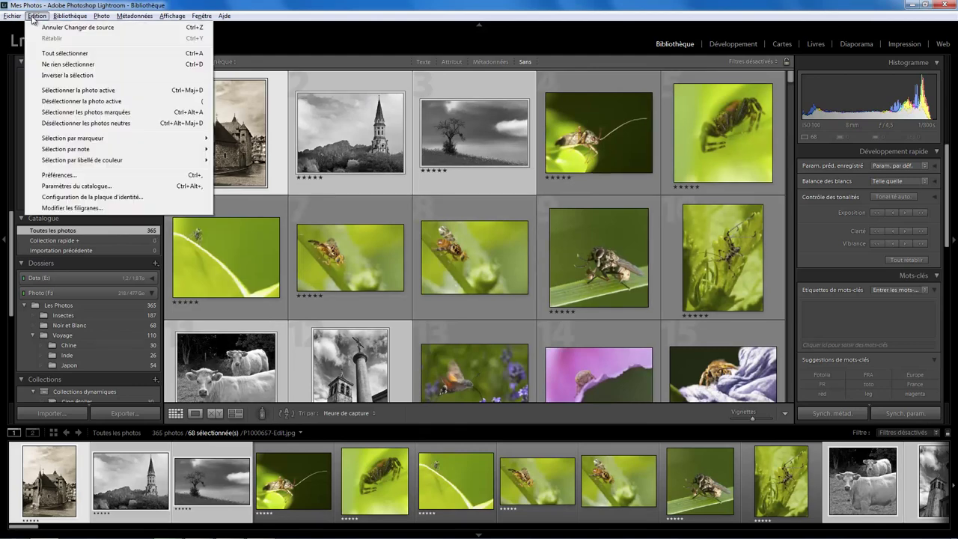
pyautogui.click(62, 54)
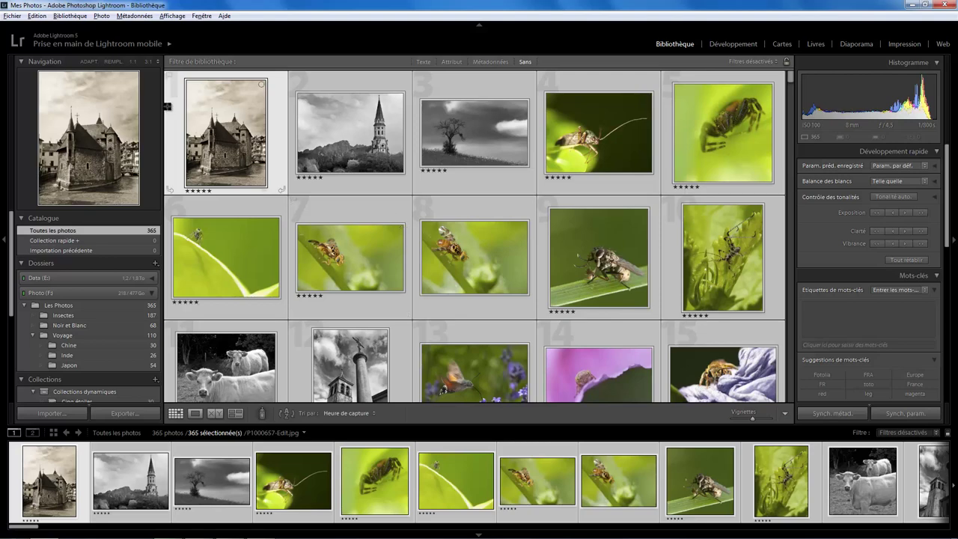
# - In Search Replace Transfer, set Dossier as source field and Mots-clés as destination
pyautogui.click(12, 15)
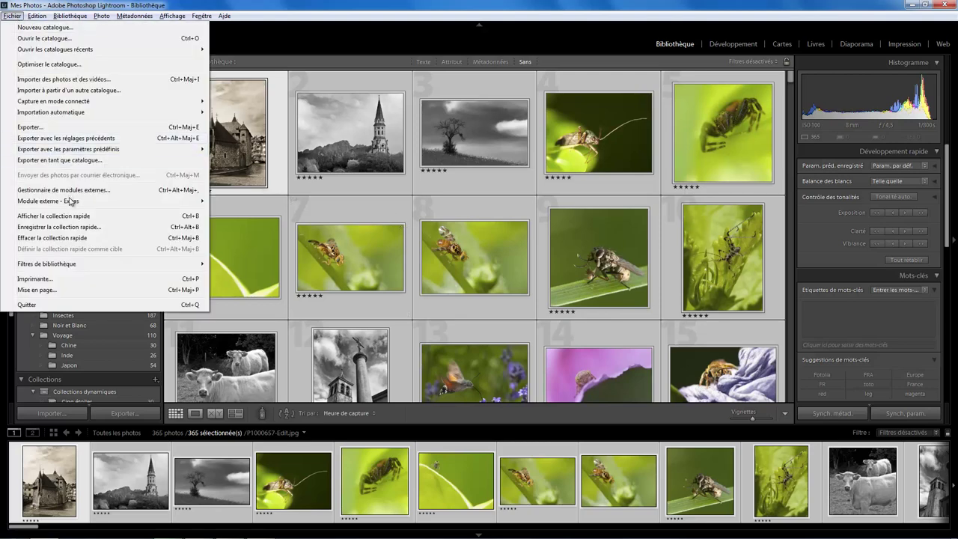
pyautogui.moveTo(48, 200)
pyautogui.click(285, 256)
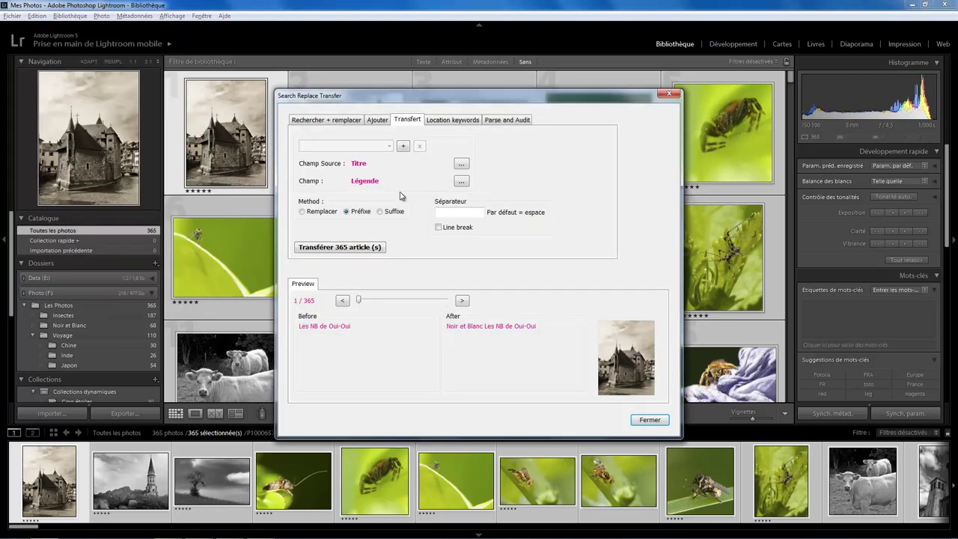
pyautogui.click(460, 165)
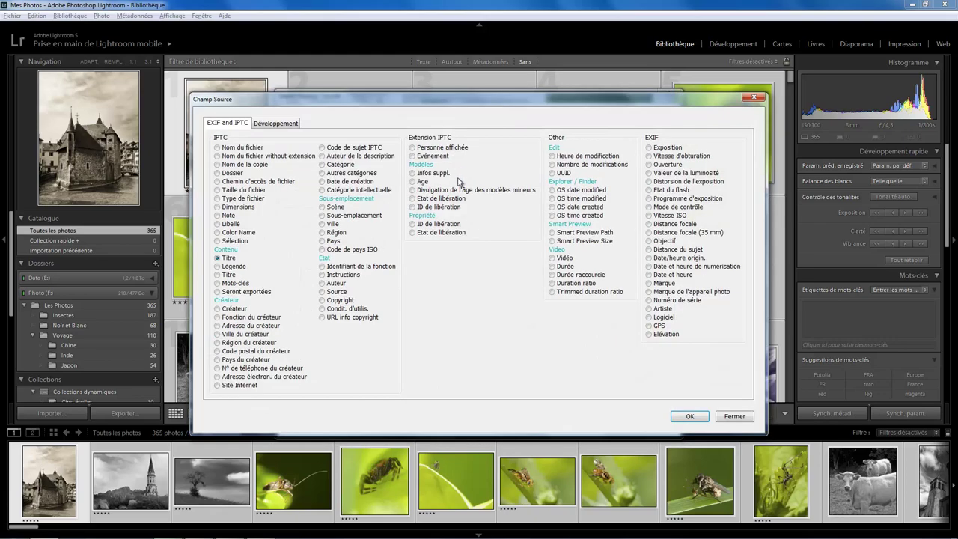
pyautogui.click(225, 172)
pyautogui.click(689, 416)
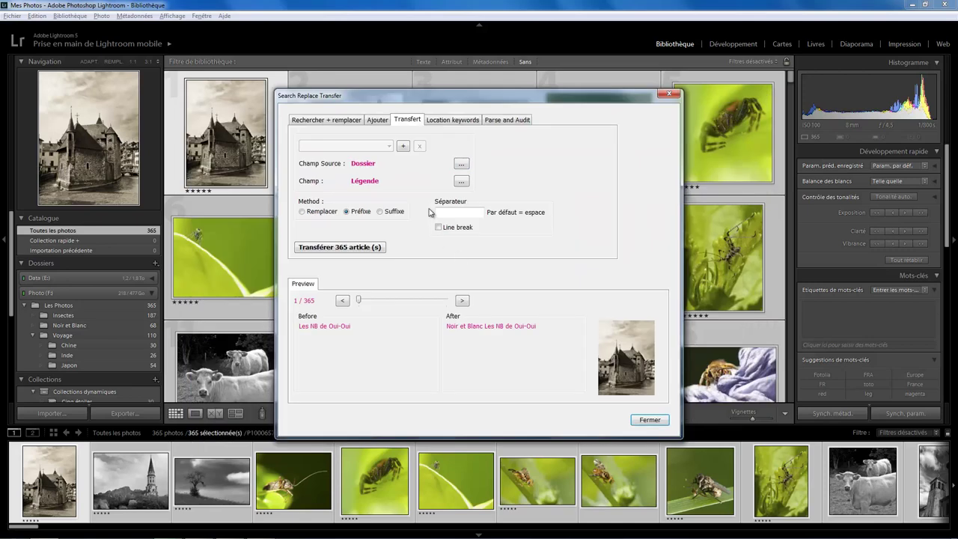
pyautogui.click(461, 181)
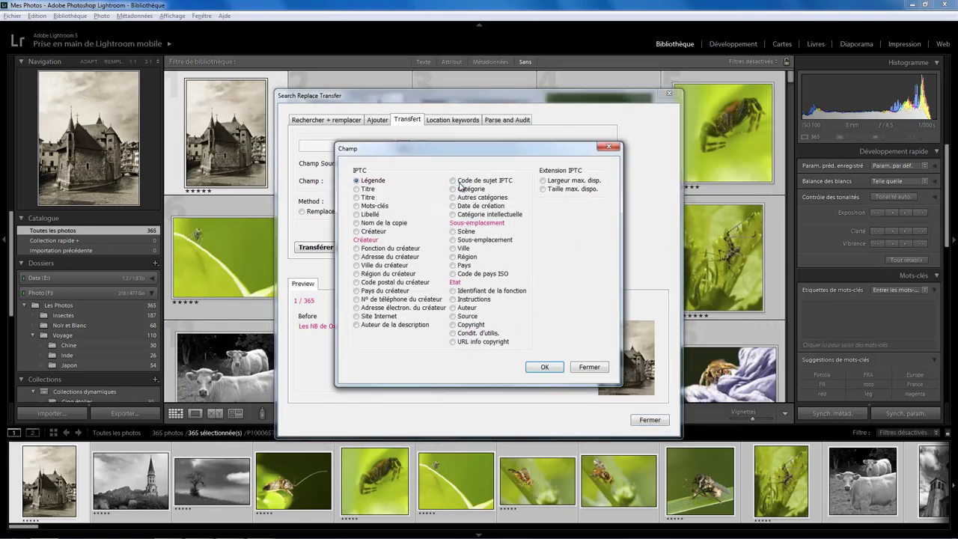
pyautogui.click(371, 207)
pyautogui.click(545, 366)
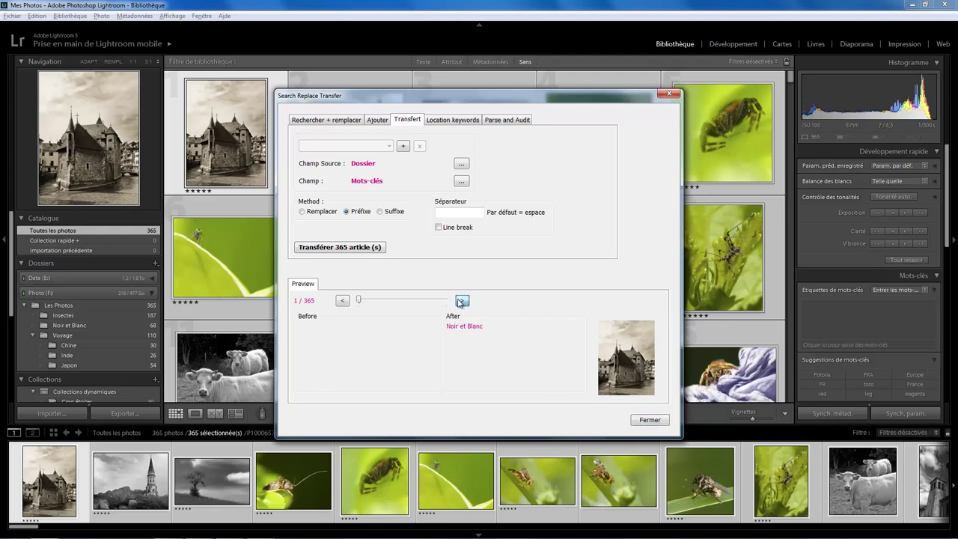
# - Step through the transfer preview photos until an insect photo appears
pyautogui.click(463, 300)
pyautogui.click(462, 300)
pyautogui.doubleClick(462, 300)
pyautogui.click(463, 300)
pyautogui.doubleClick(462, 300)
pyautogui.click(462, 300)
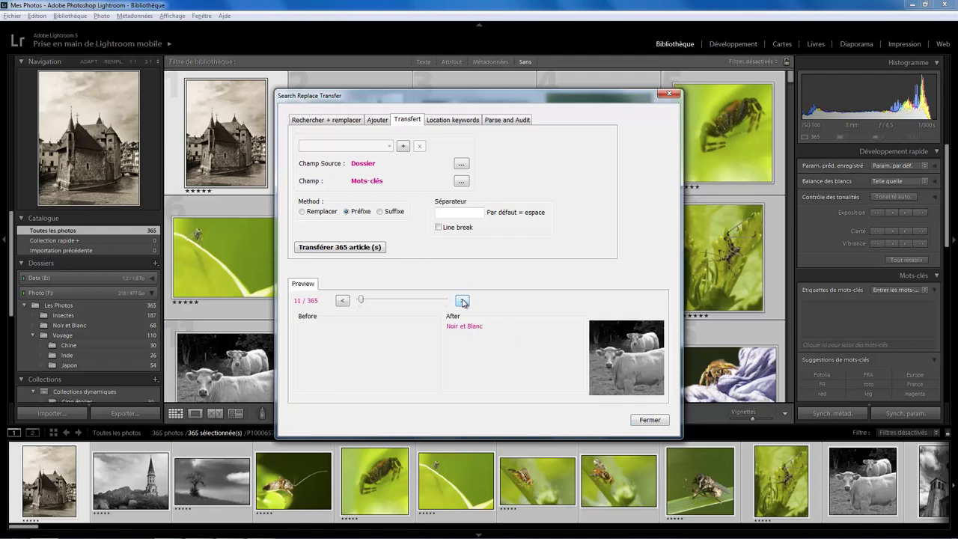
pyautogui.doubleClick(462, 300)
pyautogui.click(463, 300)
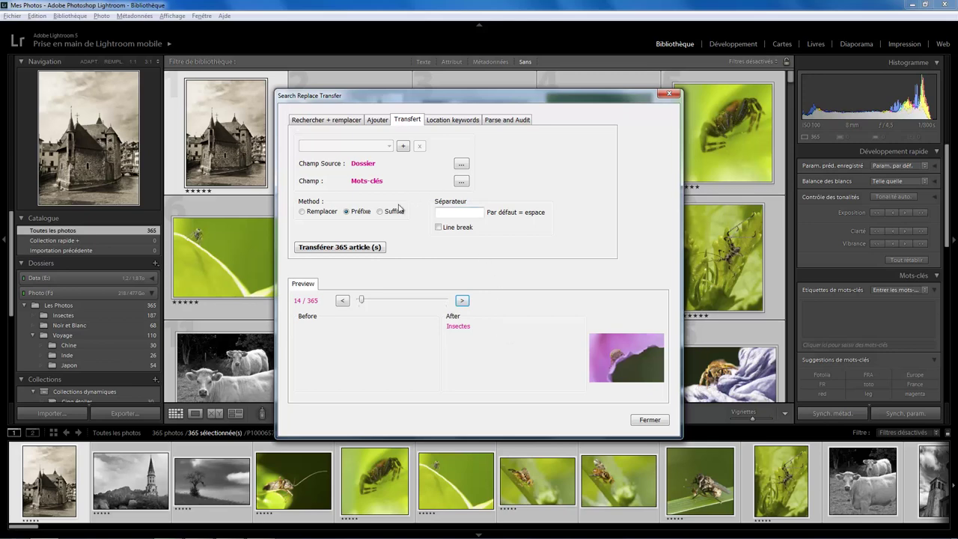
# - Choose Remplacer mode and transfer folder names into keywords for all 365 photos
pyautogui.click(305, 215)
pyautogui.click(359, 216)
pyautogui.click(391, 213)
pyautogui.click(458, 213)
pyautogui.click(316, 211)
pyautogui.click(347, 249)
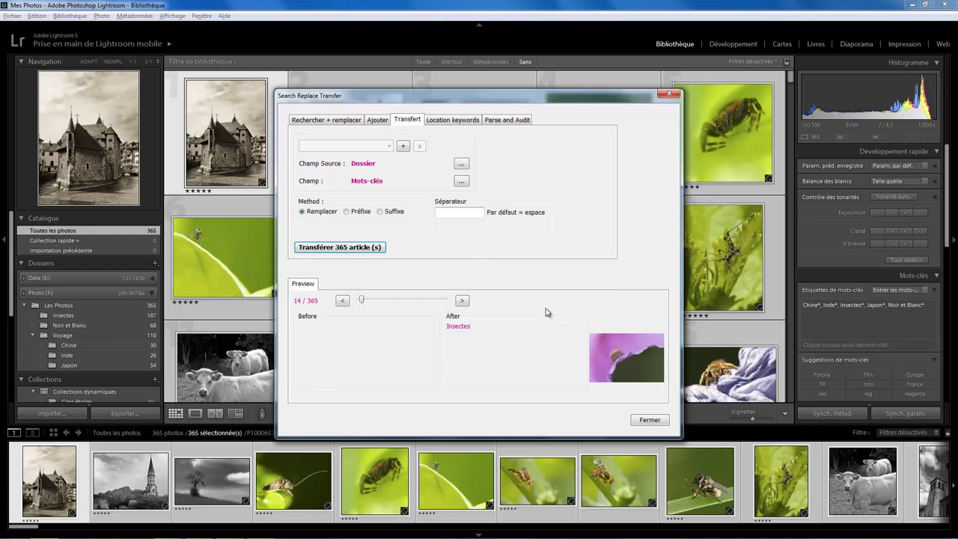
# - Check the new keywords on the spider, church, tower and painted-screen photos, confirming Japon on photo 99
pyautogui.click(648, 420)
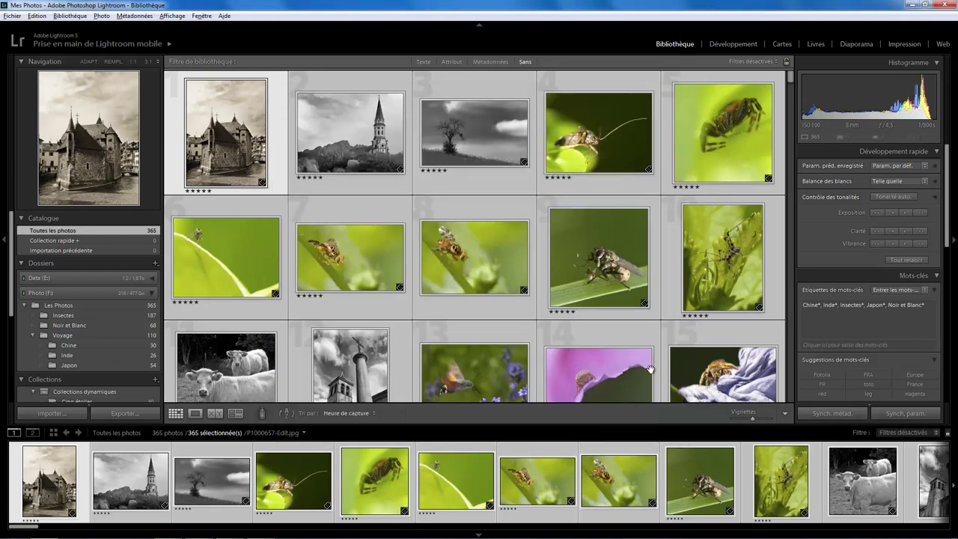
pyautogui.click(671, 278)
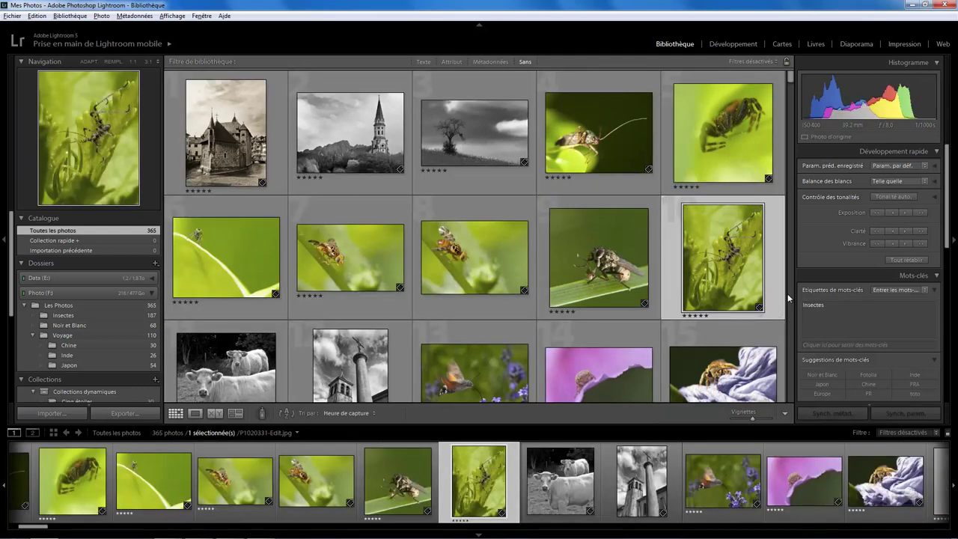
pyautogui.click(346, 365)
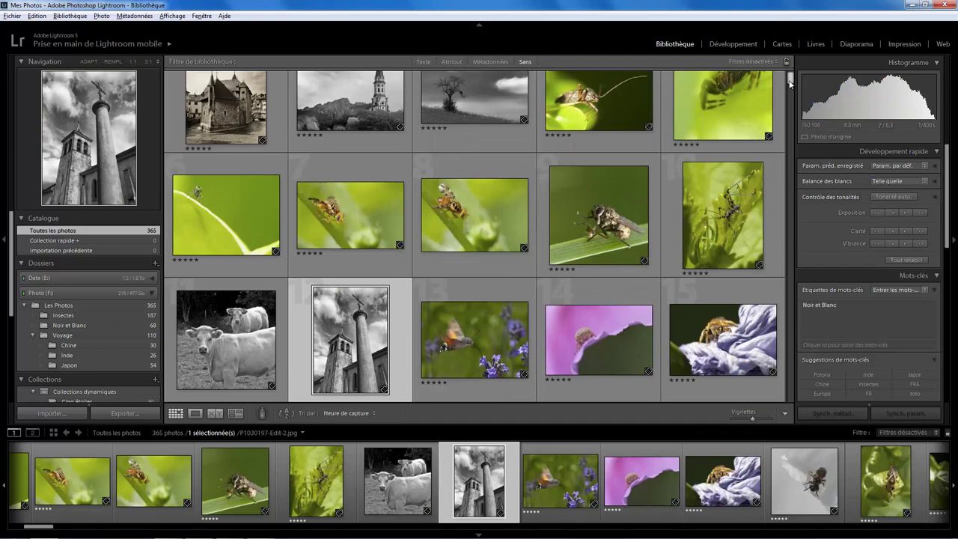
pyautogui.moveTo(789, 83); pyautogui.dragTo(790, 95)
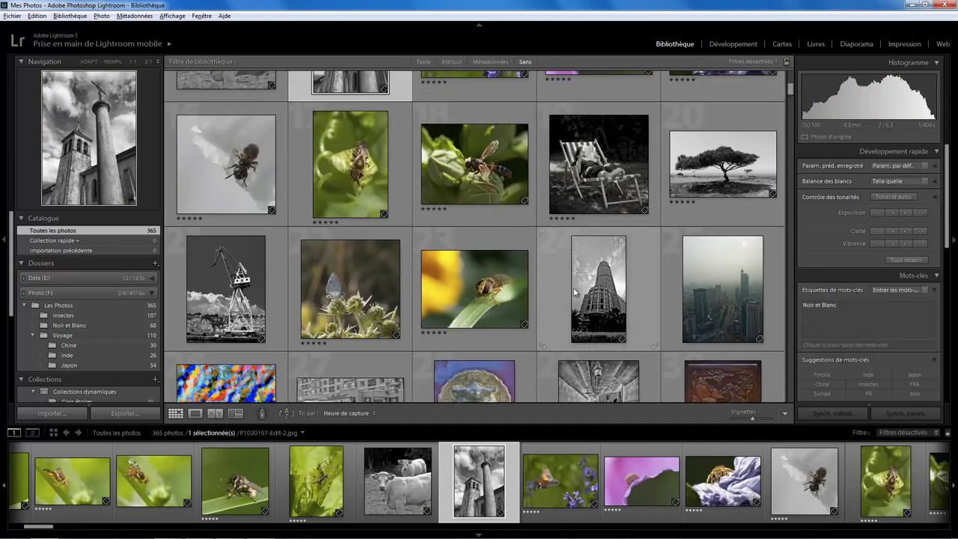
pyautogui.click(573, 288)
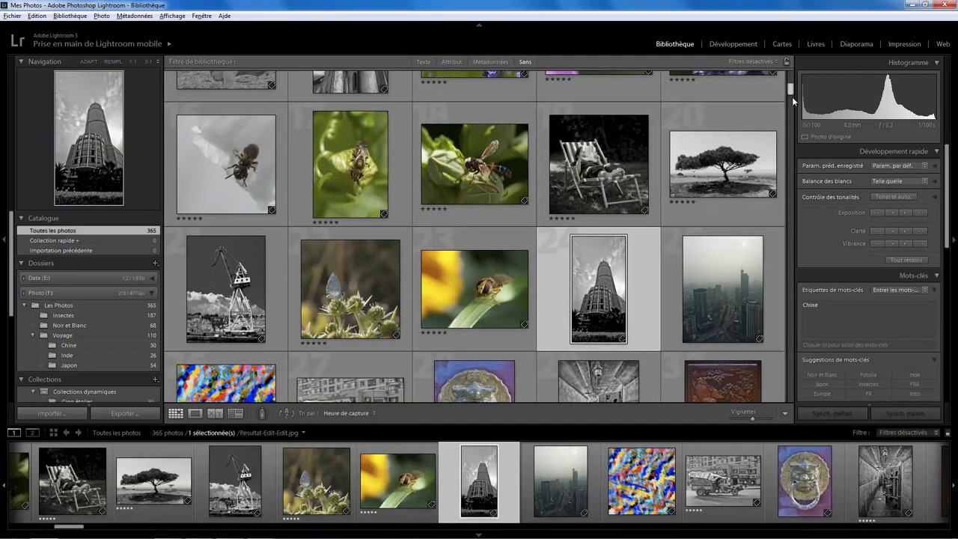
pyautogui.moveTo(791, 97); pyautogui.dragTo(791, 159)
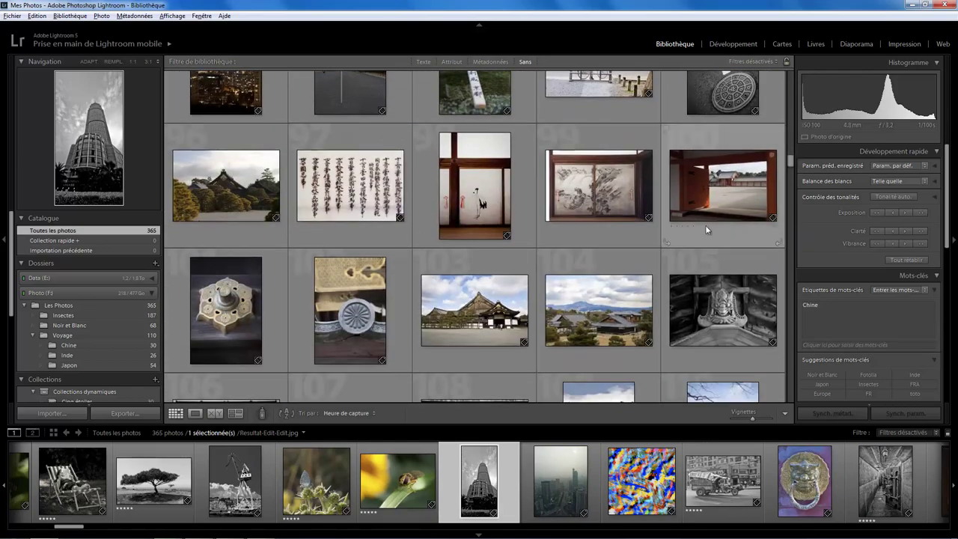
pyautogui.click(601, 232)
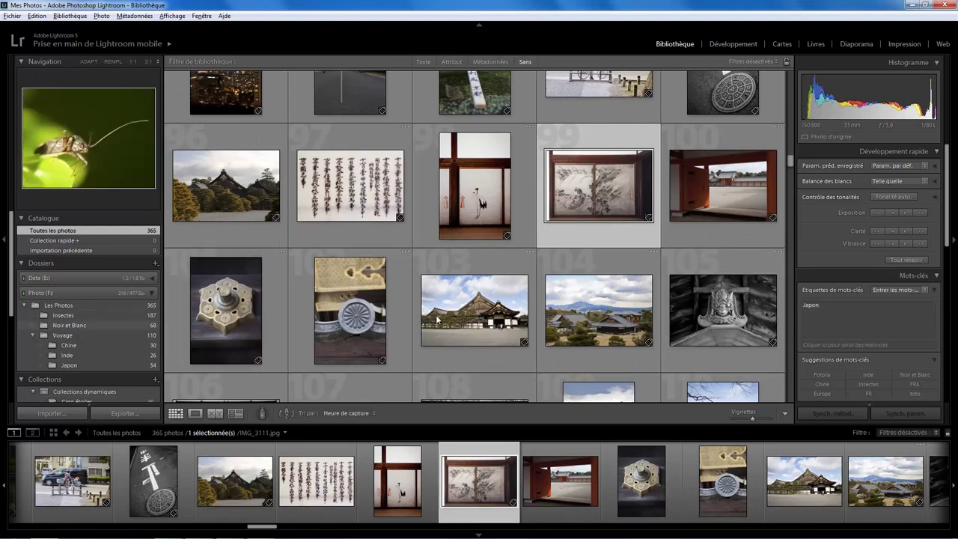
pyautogui.click(825, 303)
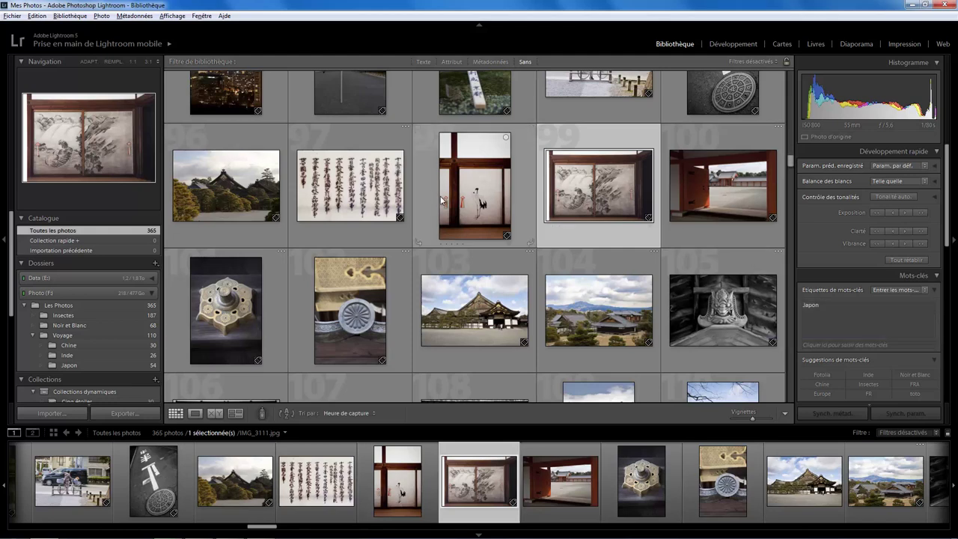
pyautogui.click(37, 16)
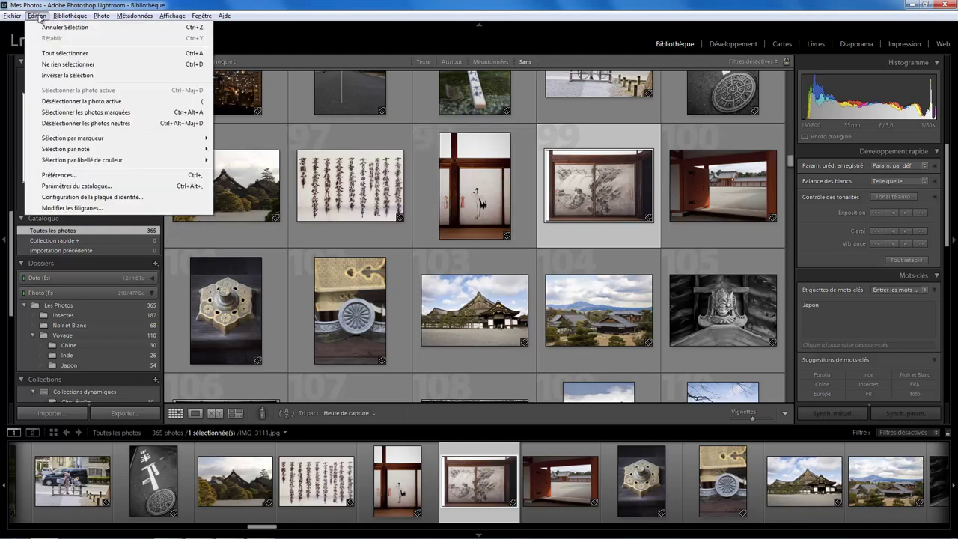
# - Turn on automatic writing of changes into XMP in the catalogue's Métadonnées settings
pyautogui.click(73, 187)
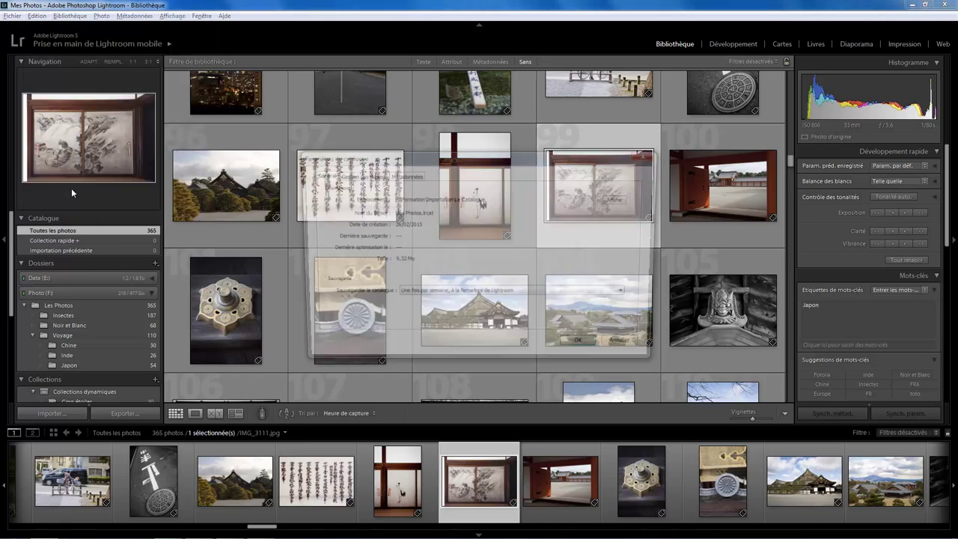
pyautogui.click(404, 175)
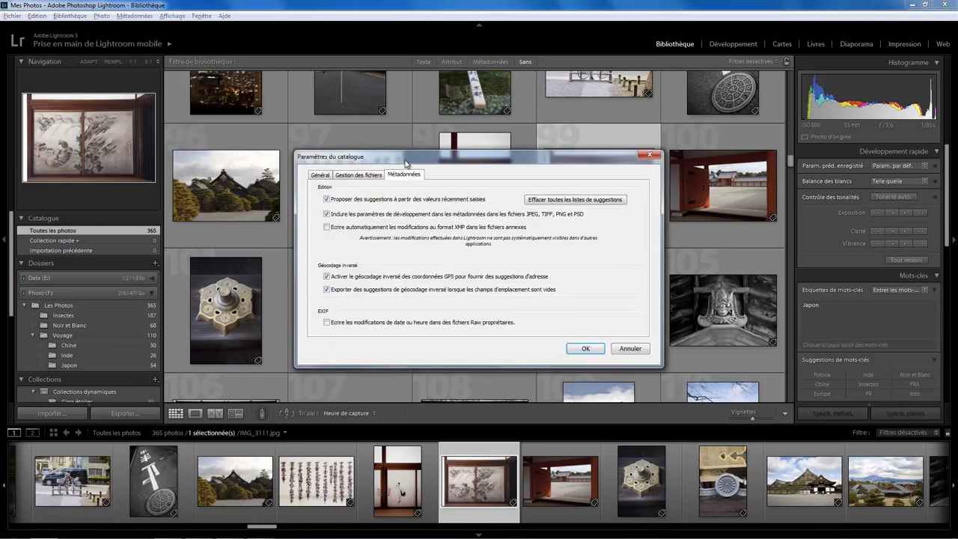
pyautogui.click(400, 229)
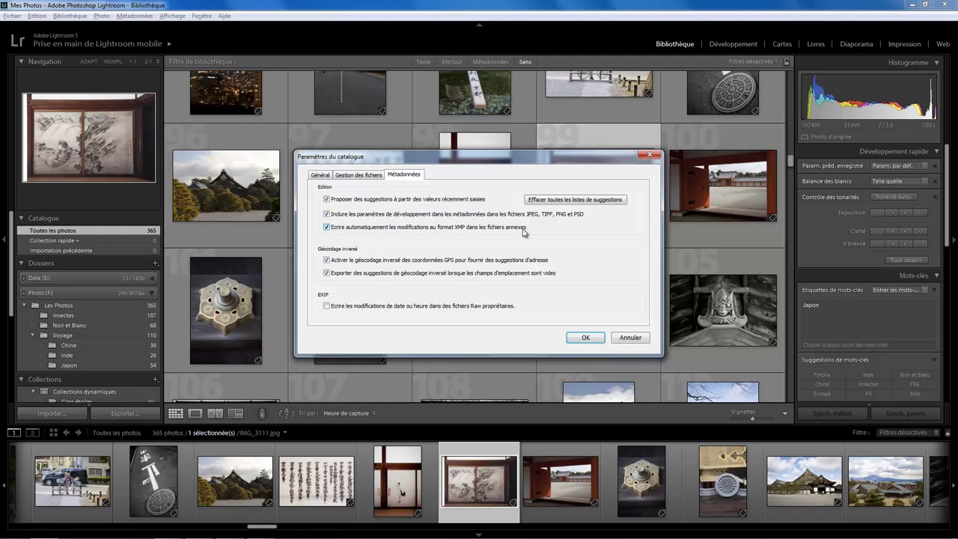
pyautogui.click(586, 338)
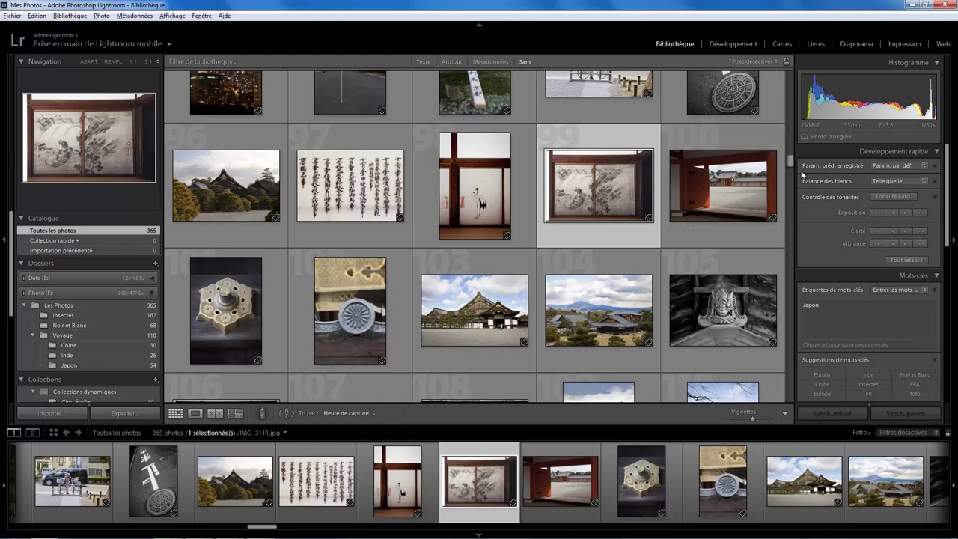
# - Open spider photo 323 in Développement and set Exposition +1.53 and Température +79
pyautogui.moveTo(791, 160); pyautogui.dragTo(791, 368)
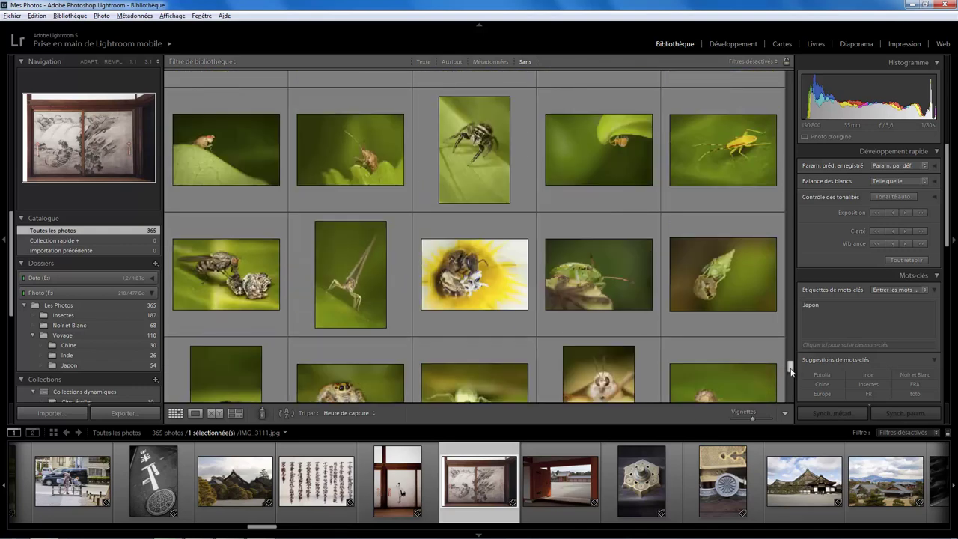
pyautogui.click(531, 197)
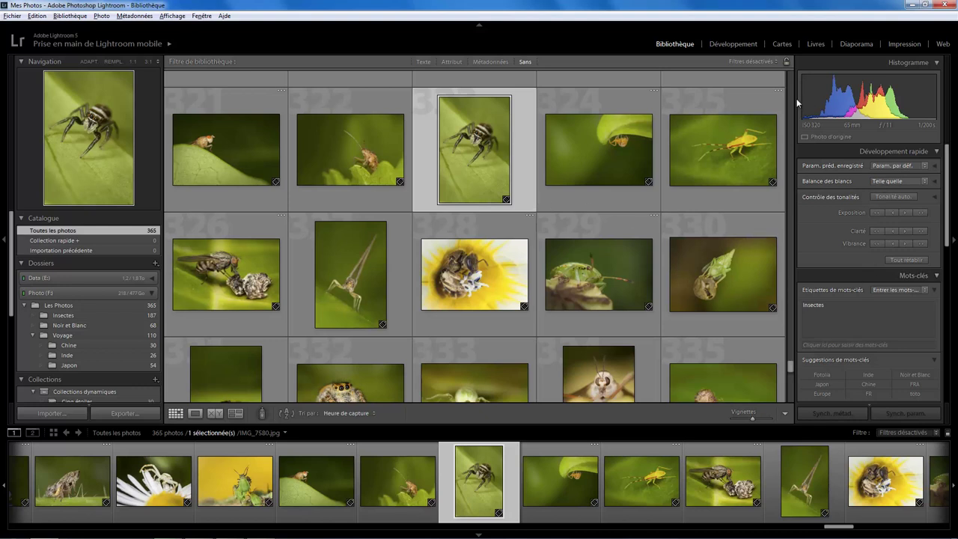
pyautogui.click(733, 43)
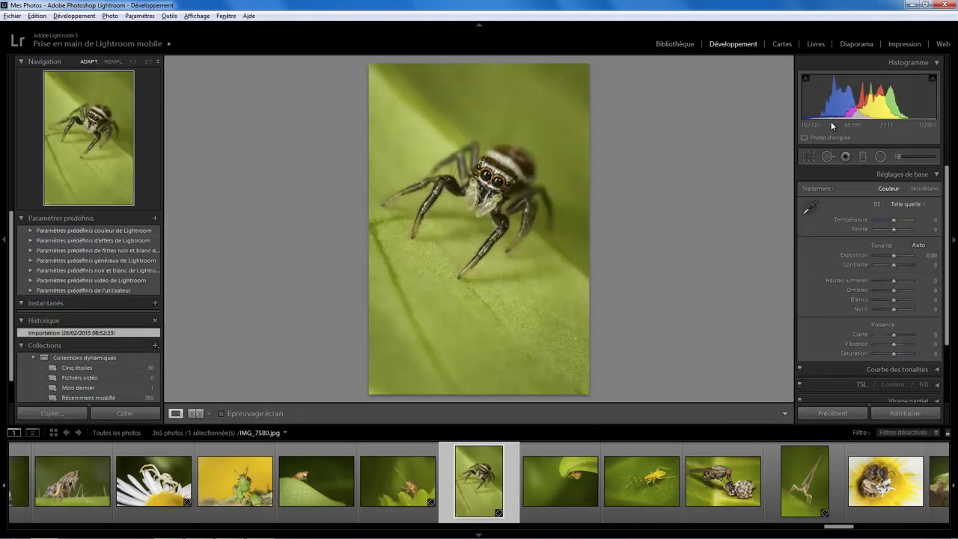
pyautogui.moveTo(892, 255); pyautogui.dragTo(900, 255)
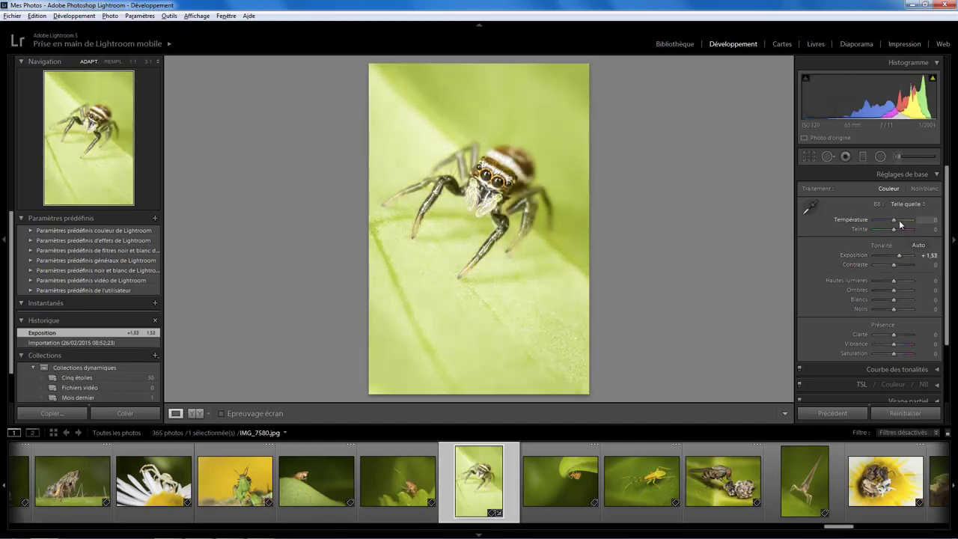
pyautogui.moveTo(899, 220); pyautogui.dragTo(913, 220)
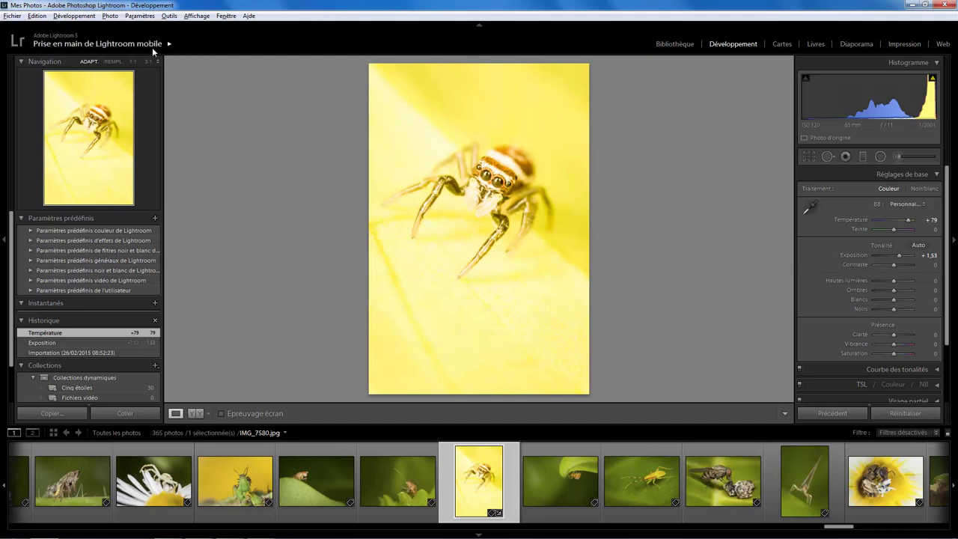
# - Create a new catalogue named 'Episode 27'
pyautogui.click(12, 16)
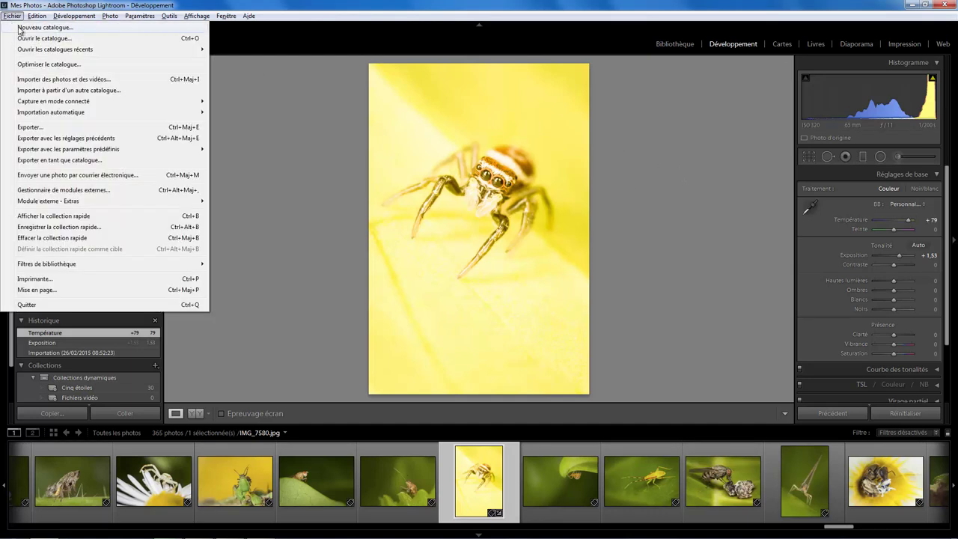
pyautogui.click(19, 28)
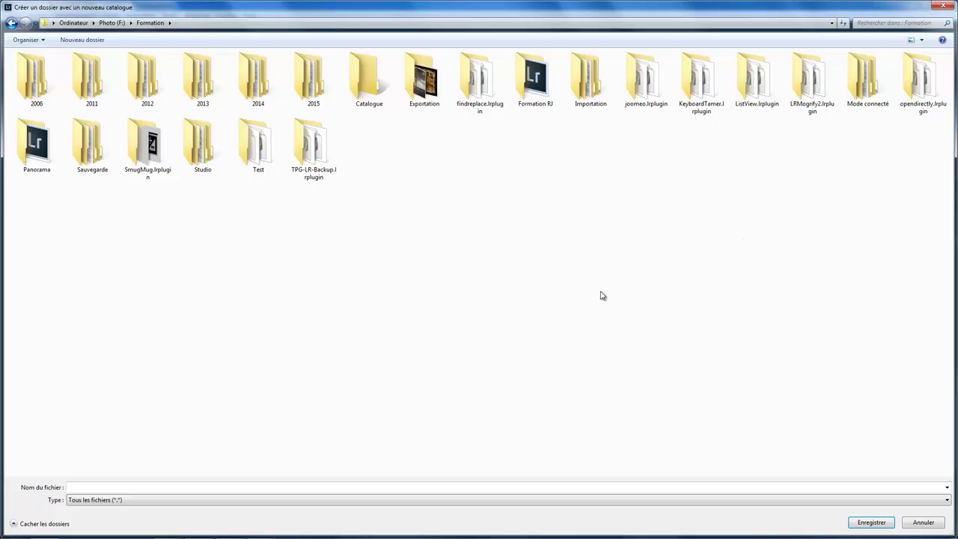
pyautogui.rightClick(562, 291)
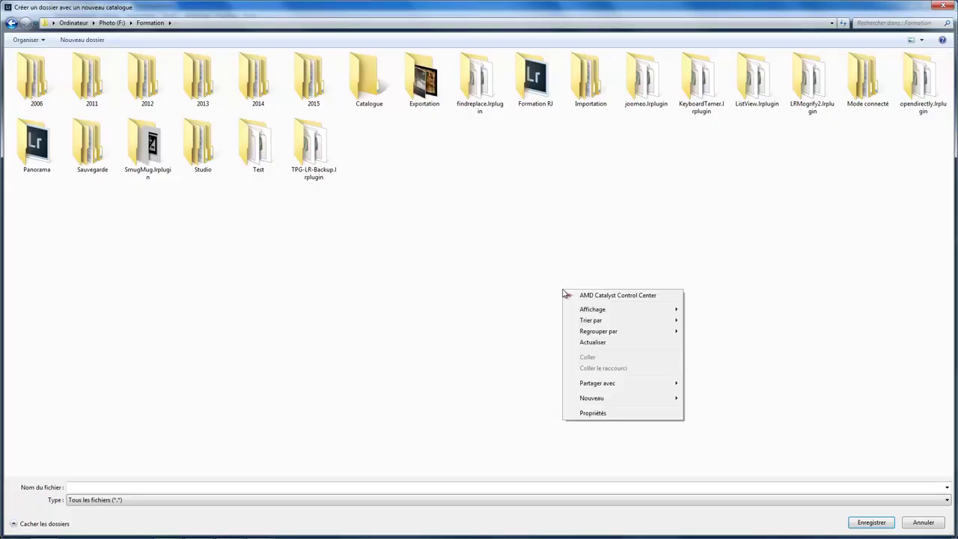
pyautogui.click(192, 488)
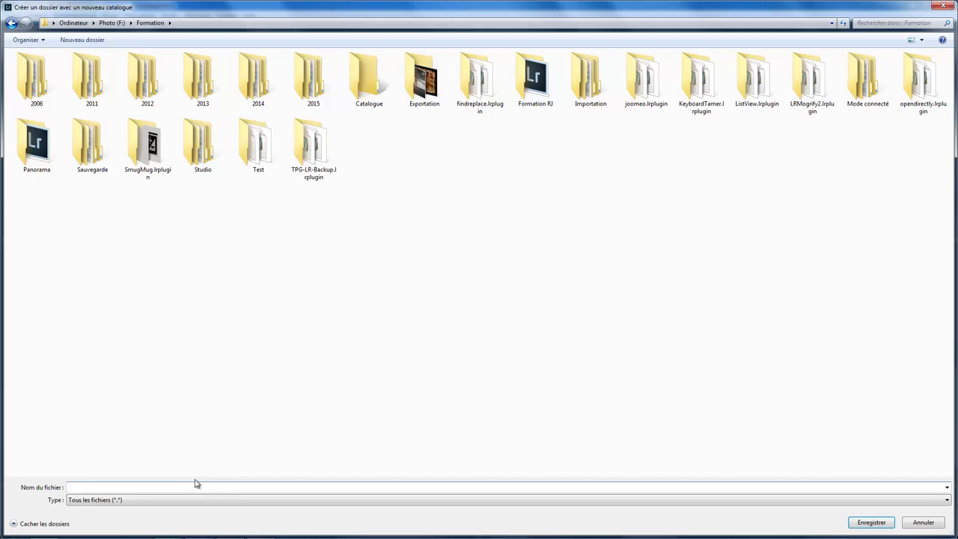
pyautogui.write('Episo')
pyautogui.write('de ')
pyautogui.write('27')
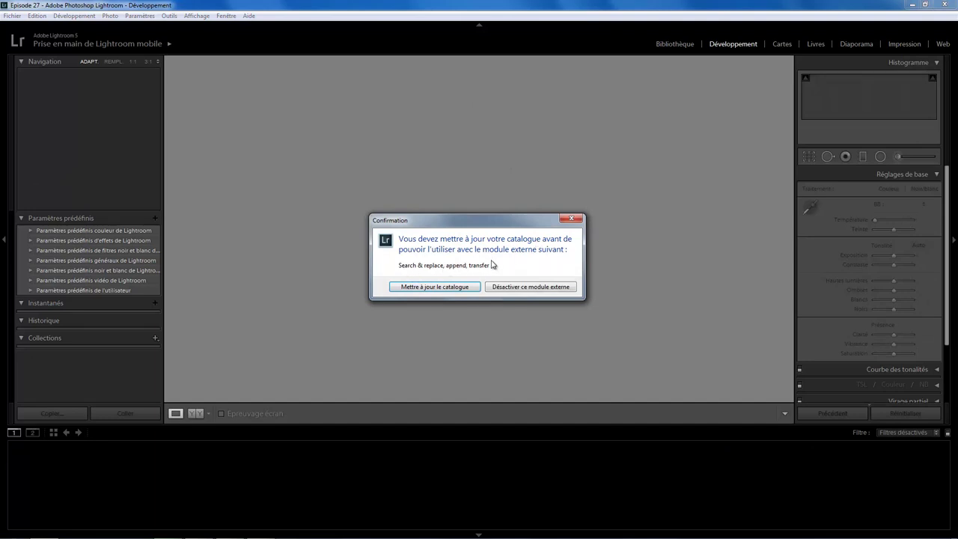
# - Accept the catalogue update required by the Search & replace, append, transfer plug-in
pyautogui.click(434, 290)
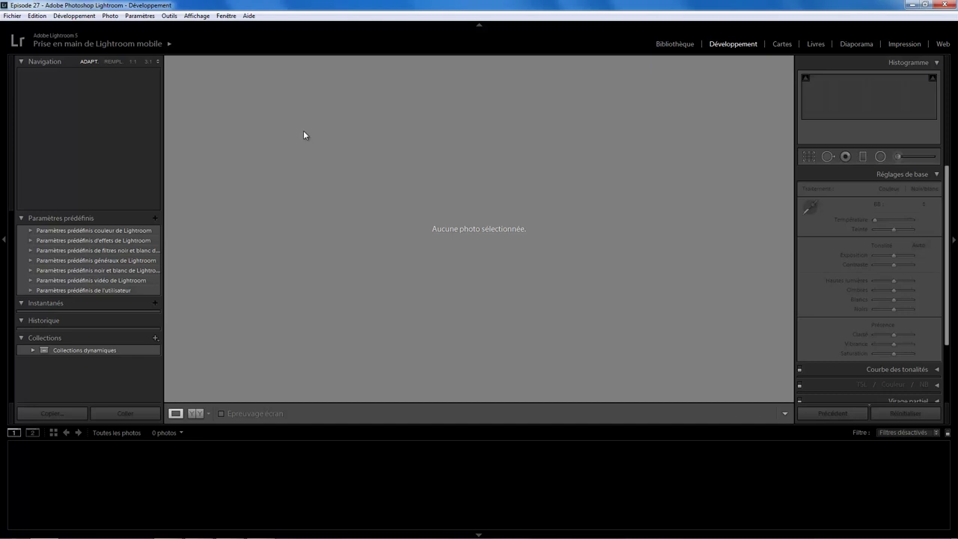
pyautogui.click(12, 15)
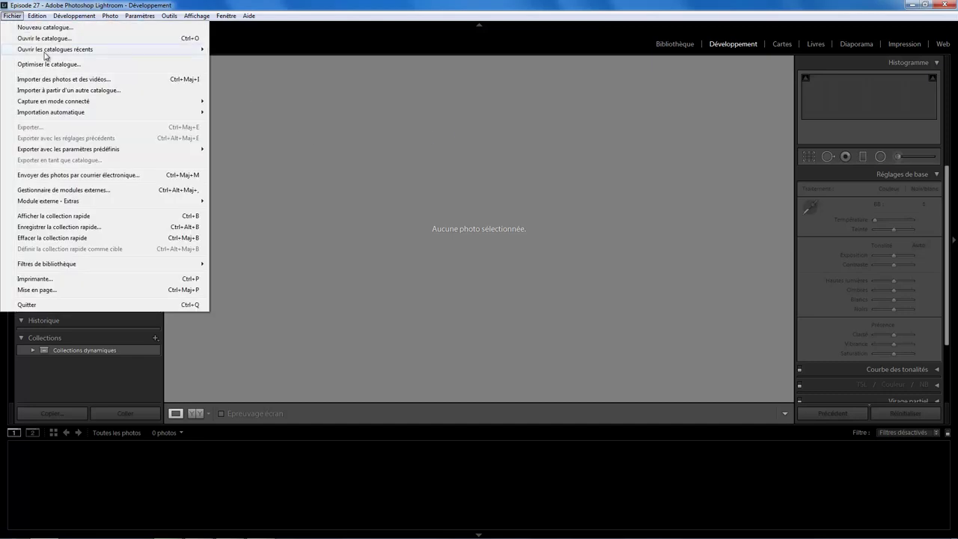
# - Set Photo (F:) > Formation > Importation > Les Photos as import source, showing 369 photos
pyautogui.click(45, 79)
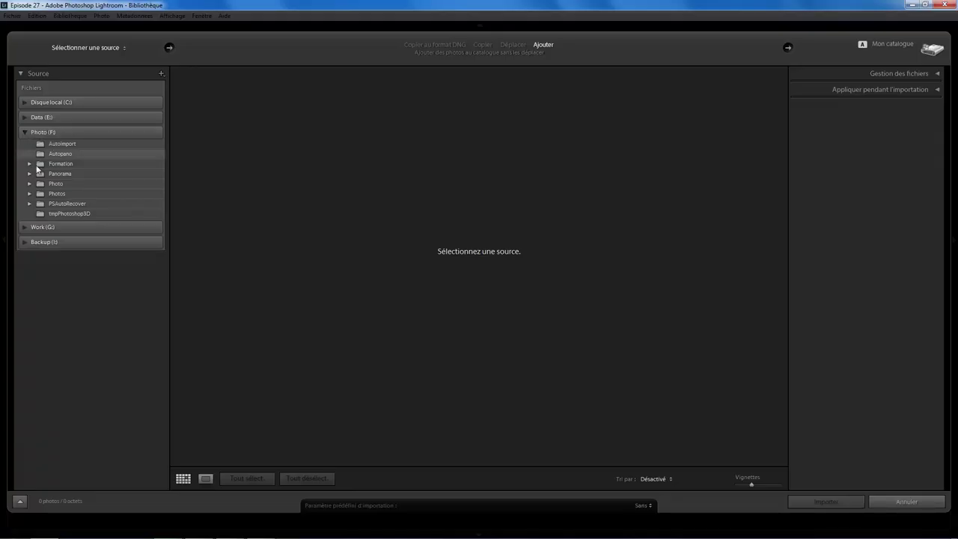
pyautogui.click(29, 164)
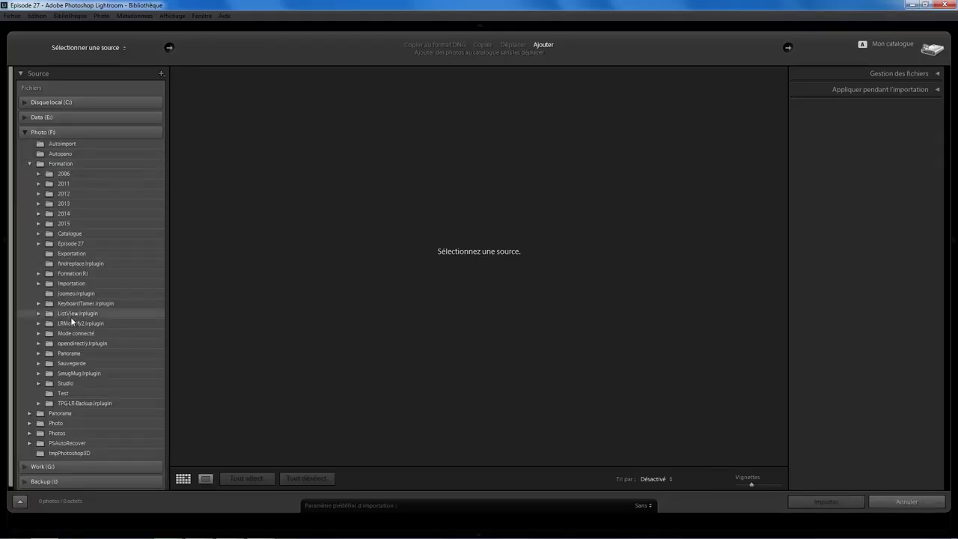
pyautogui.click(39, 284)
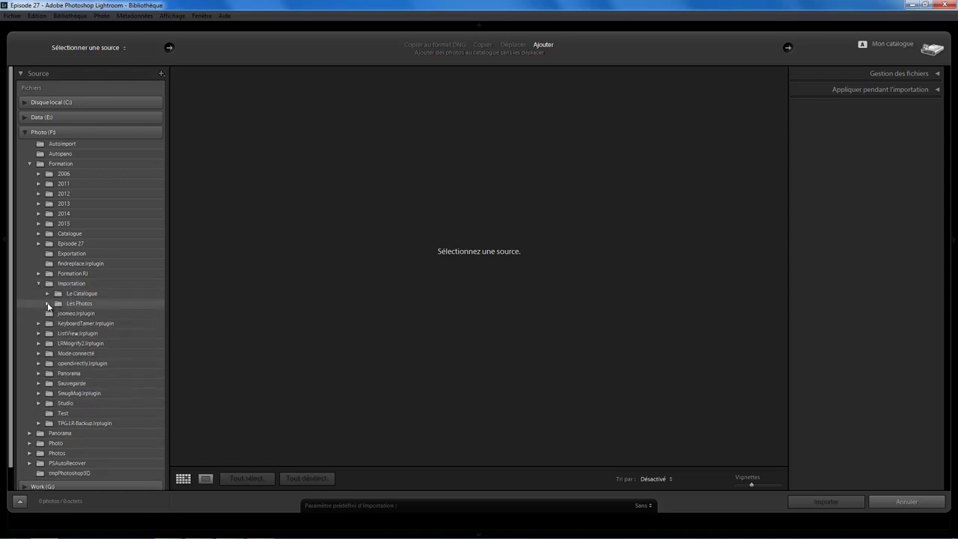
pyautogui.click(48, 304)
pyautogui.click(79, 303)
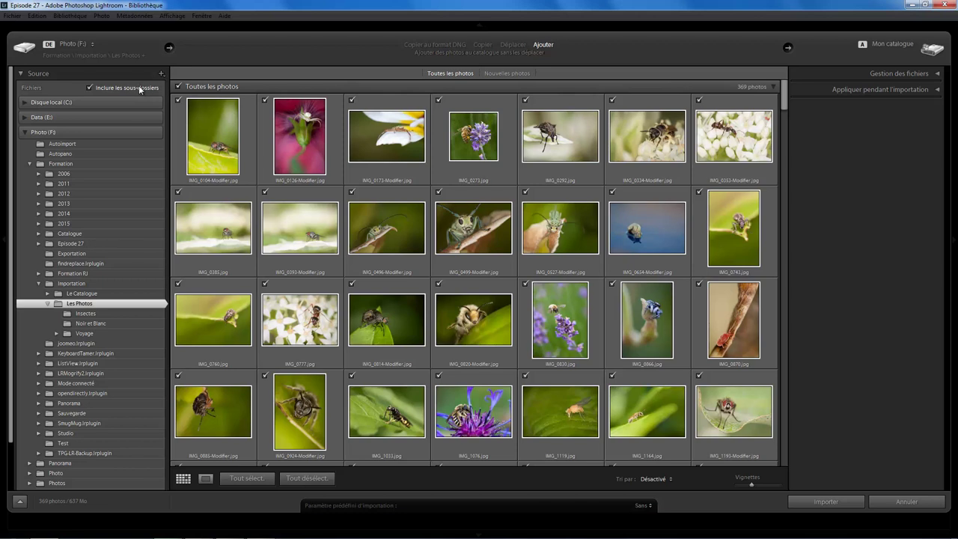
# - Copy the photos to Photo (F:) > Formation > Episode 27 as the import destination
pyautogui.click(487, 47)
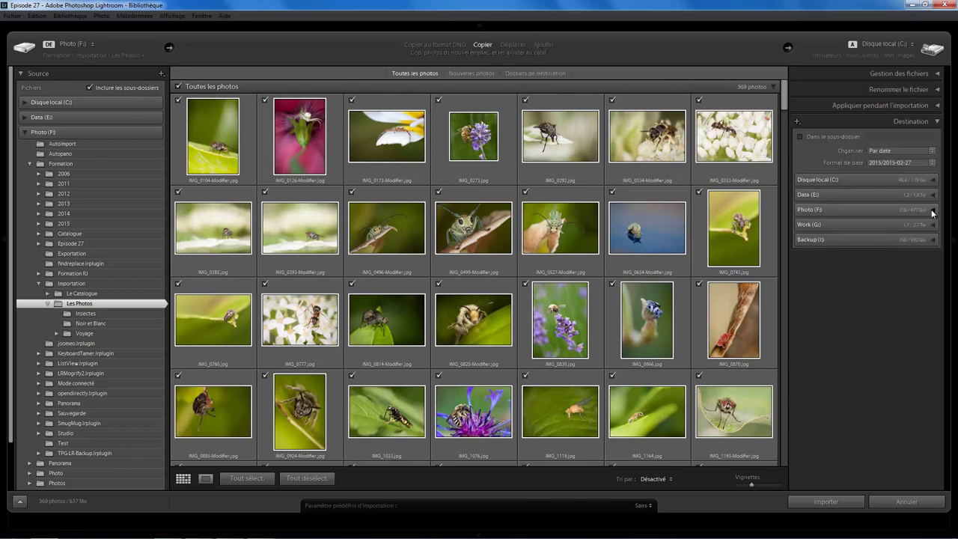
pyautogui.click(933, 211)
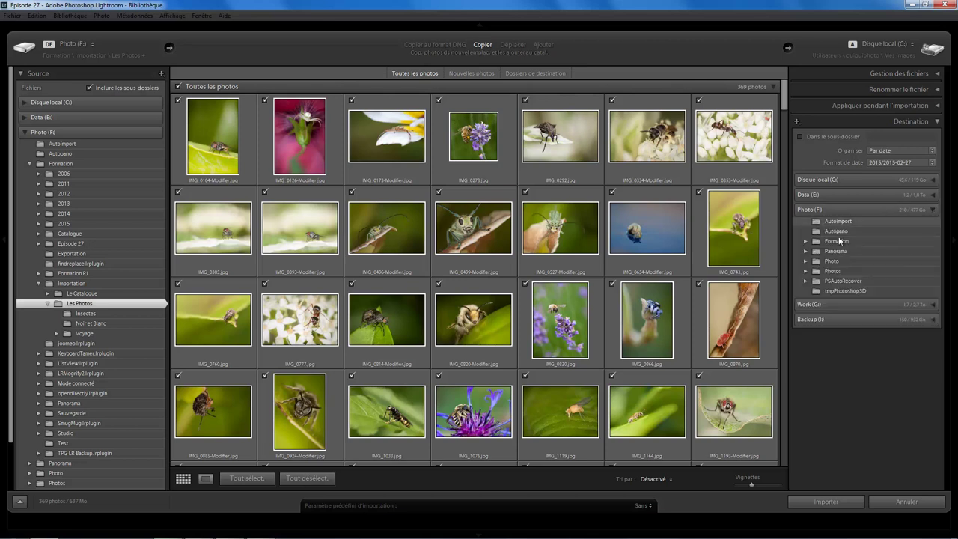
pyautogui.click(805, 242)
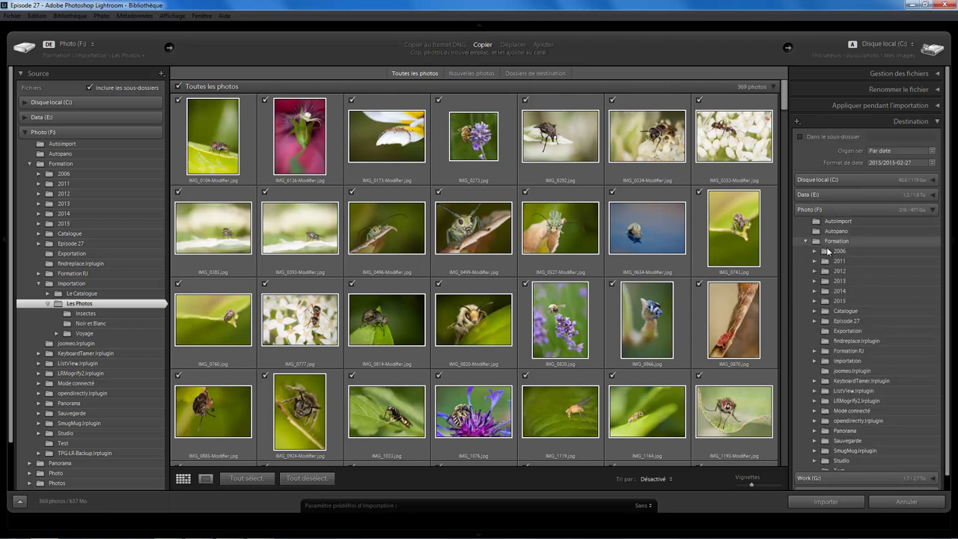
pyautogui.click(832, 322)
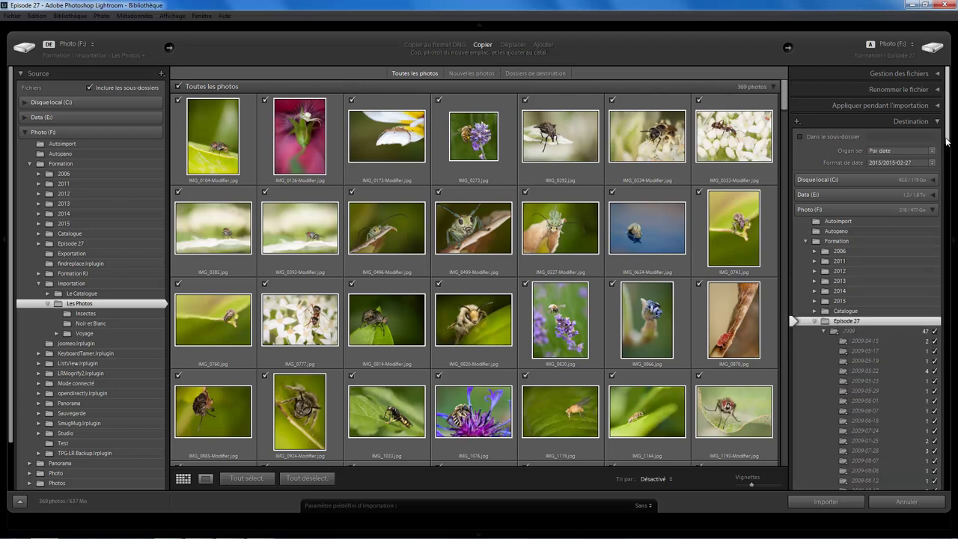
pyautogui.moveTo(946, 142)
pyautogui.mouseDown()
pyautogui.moveTo(944, 296)
pyautogui.moveTo(946, 90)
pyautogui.mouseUp()
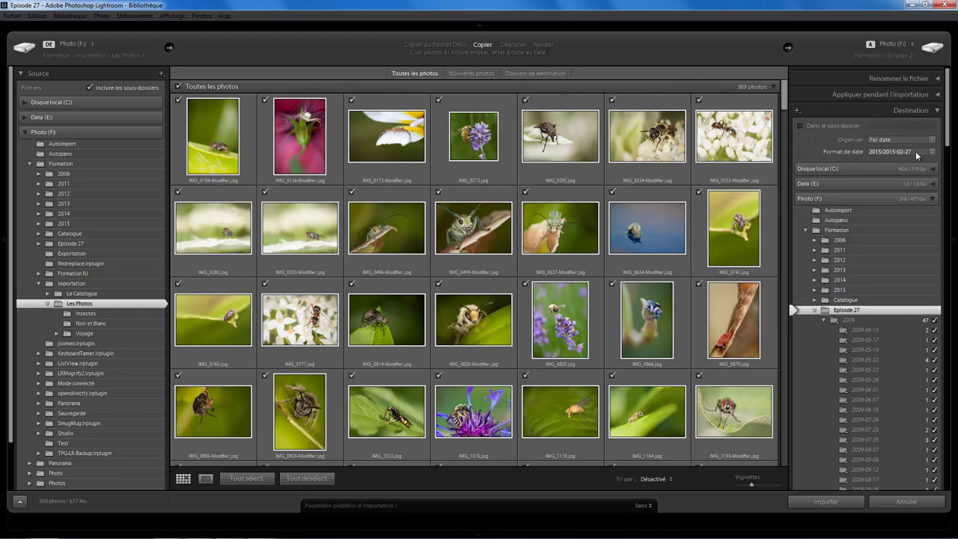
# - Organise the import folders by date in 2015/02 format and start importing
pyautogui.click(914, 151)
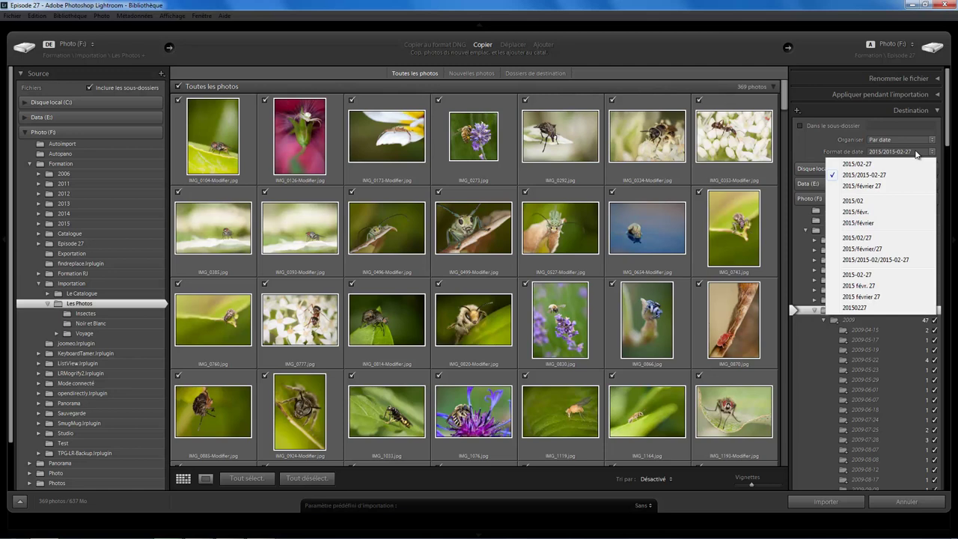
pyautogui.click(856, 200)
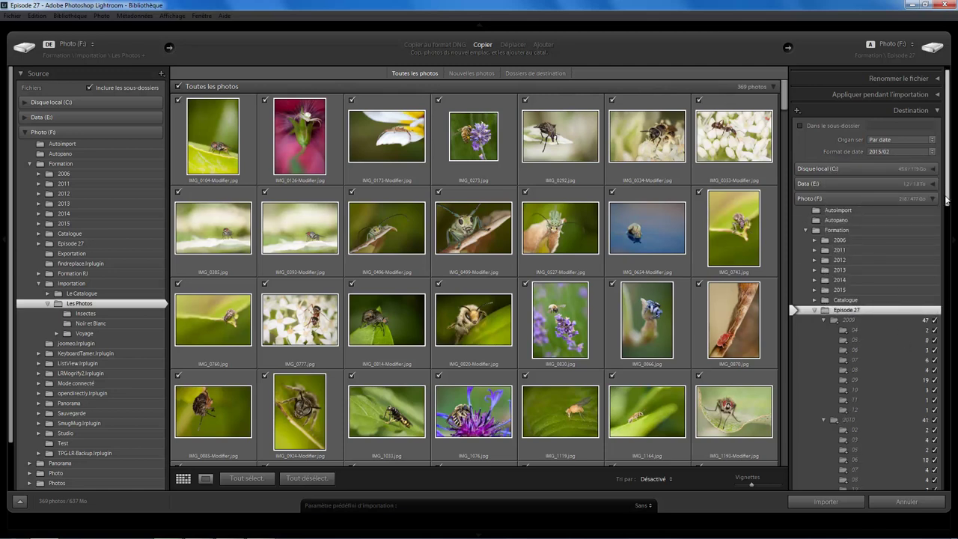
pyautogui.moveTo(946, 201)
pyautogui.mouseDown()
pyautogui.moveTo(950, 286)
pyautogui.moveTo(948, 210)
pyautogui.mouseUp()
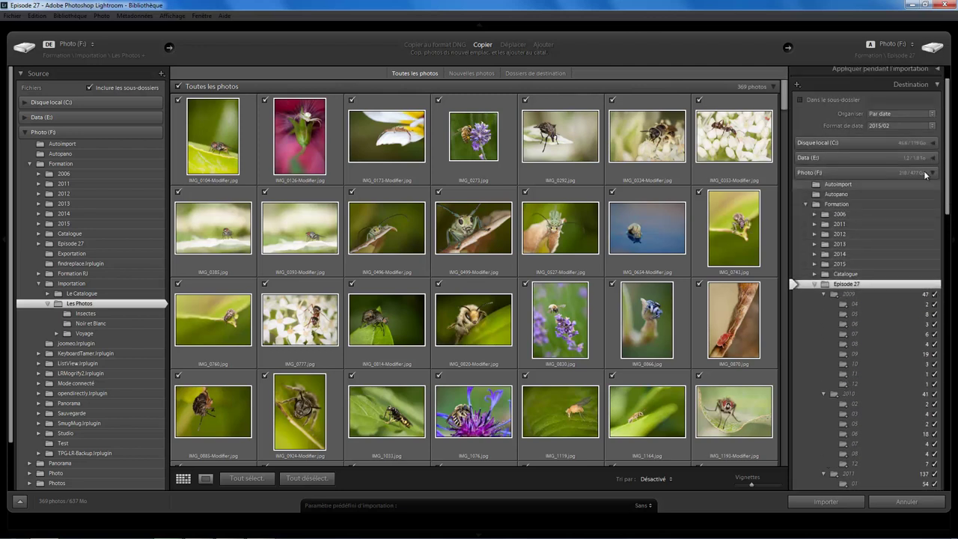
pyautogui.click(897, 125)
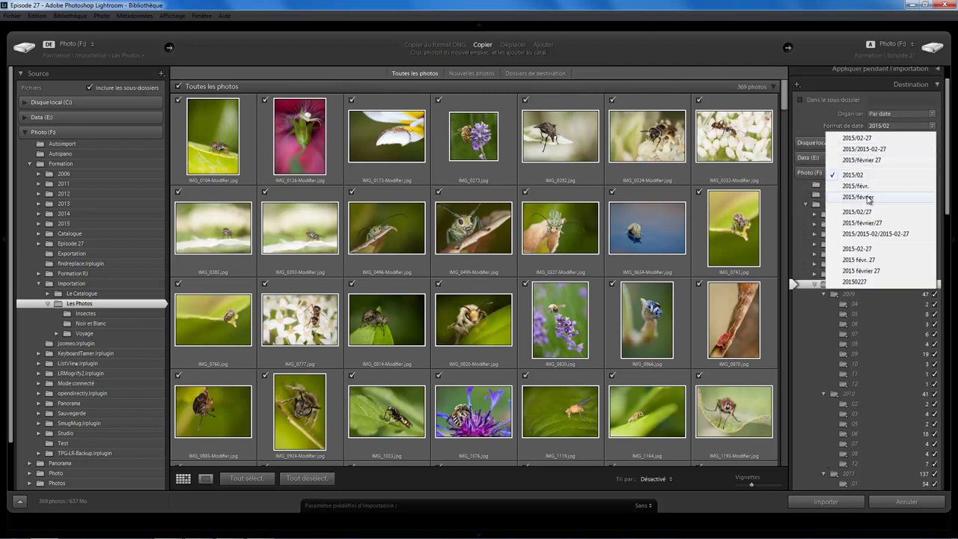
pyautogui.click(890, 193)
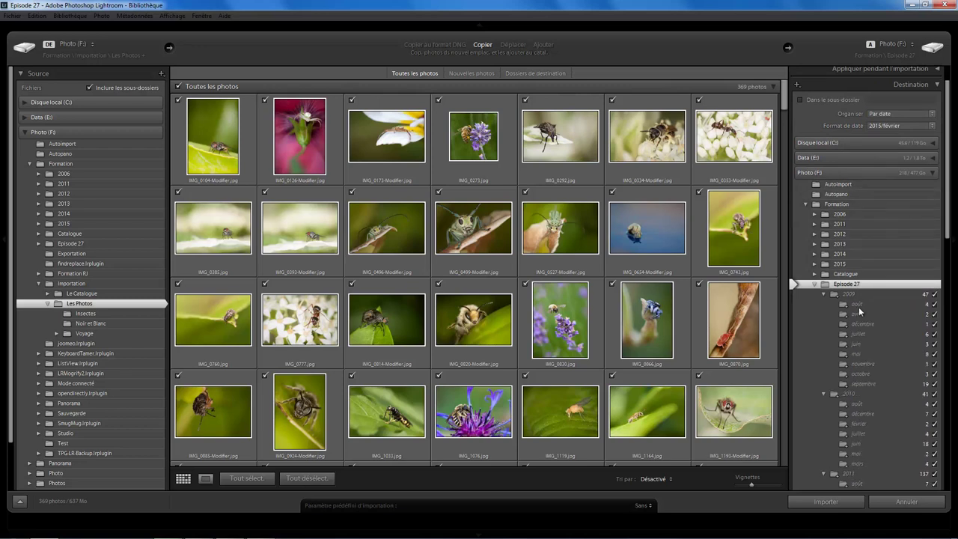
pyautogui.click(912, 126)
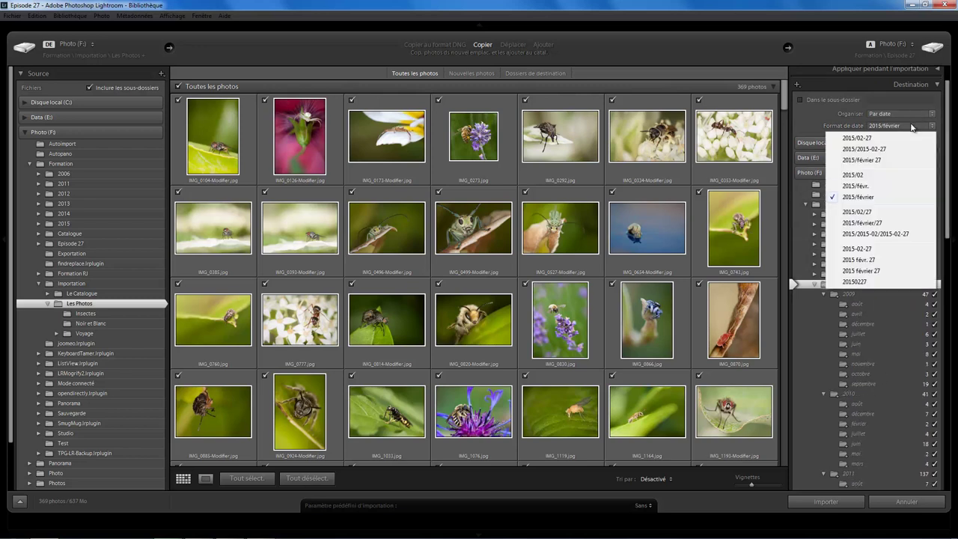
pyautogui.click(876, 174)
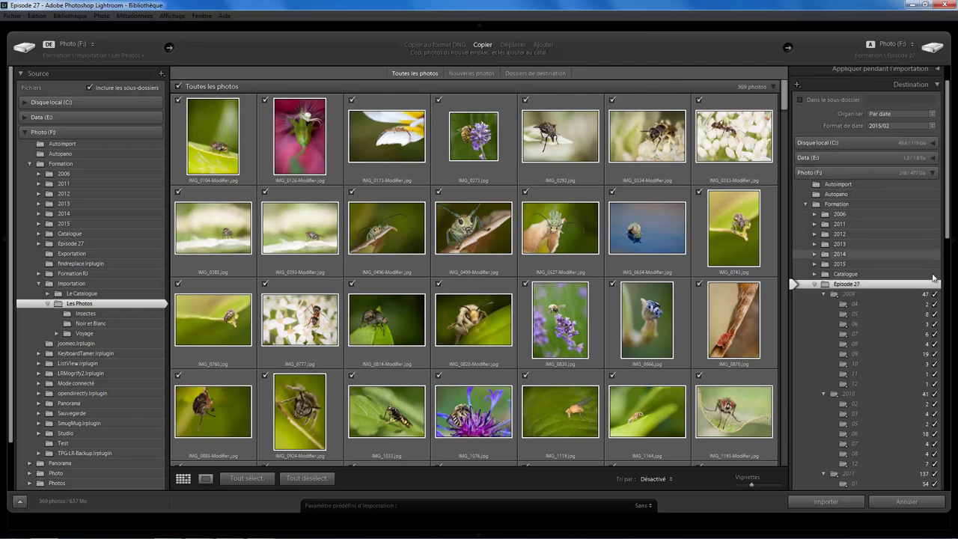
pyautogui.moveTo(946, 238)
pyautogui.mouseDown()
pyautogui.moveTo(950, 419)
pyautogui.moveTo(926, 267)
pyautogui.mouseUp()
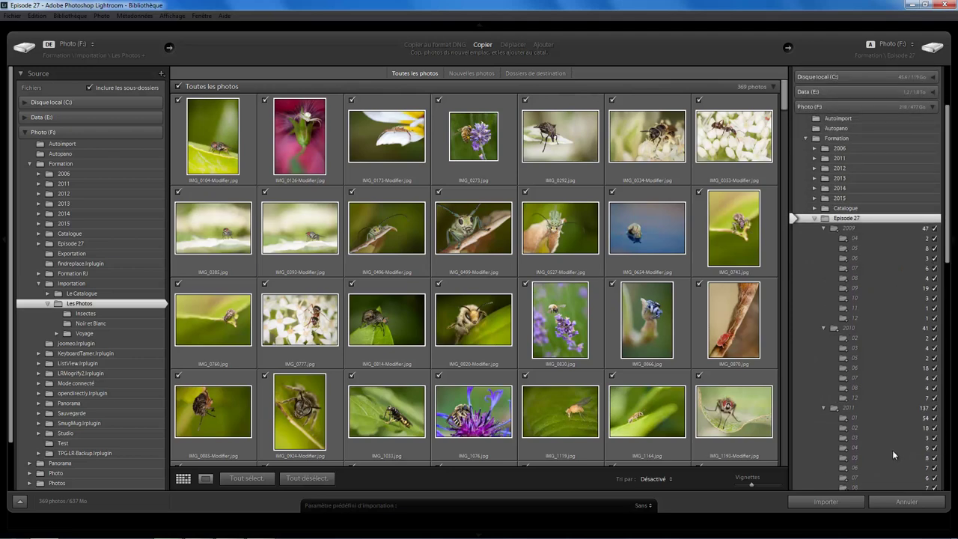
pyautogui.click(826, 501)
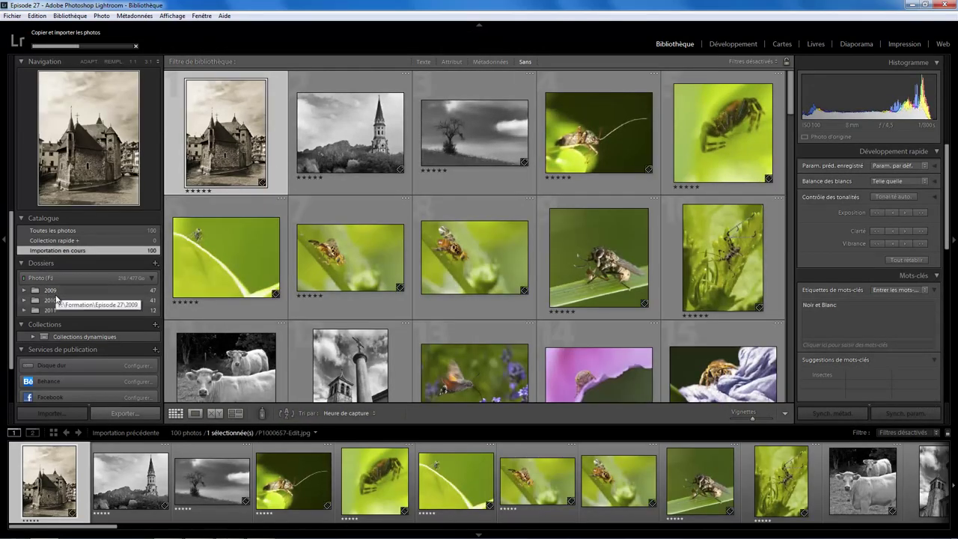
# - Expand the 2009 folder and inspect the black-and-white tree and spider photos
pyautogui.scroll(-2, 22, 262)
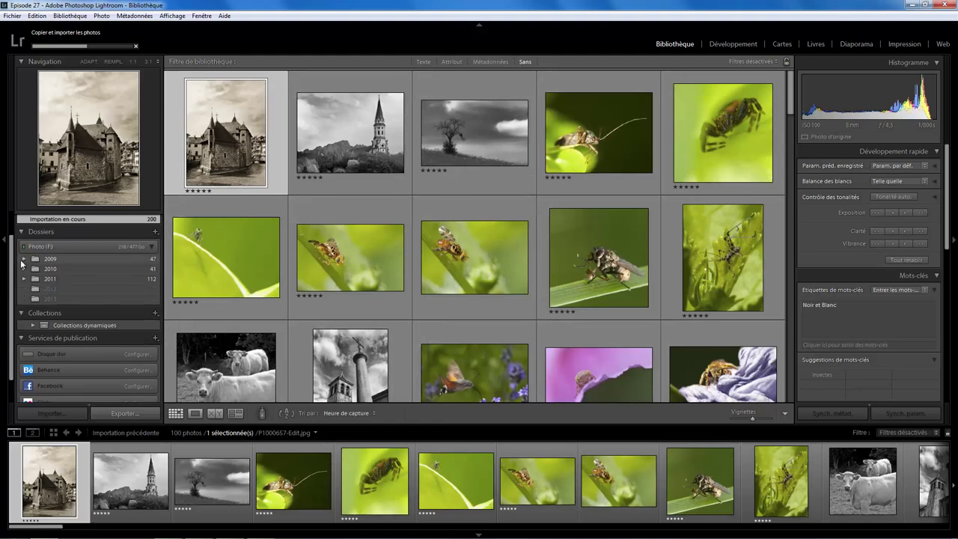
pyautogui.click(23, 258)
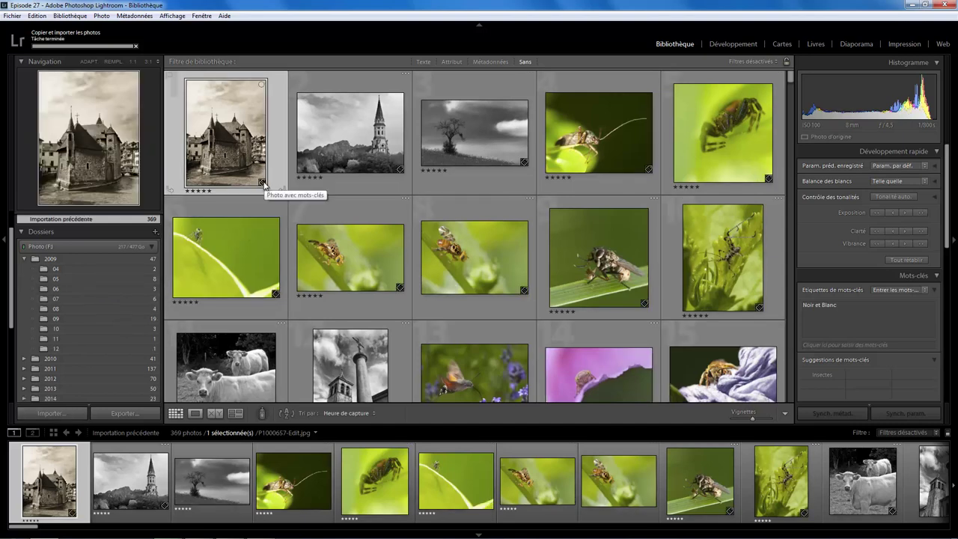
pyautogui.click(531, 183)
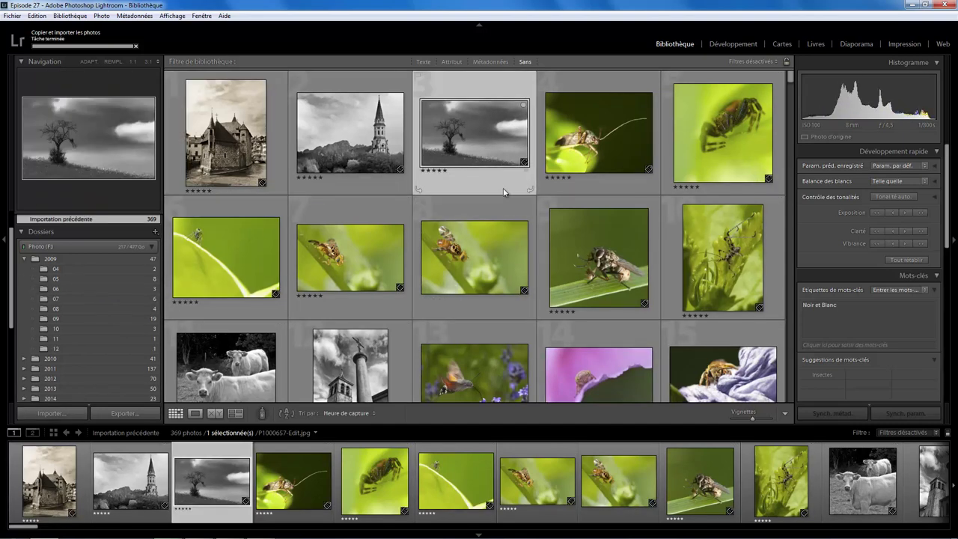
pyautogui.click(666, 168)
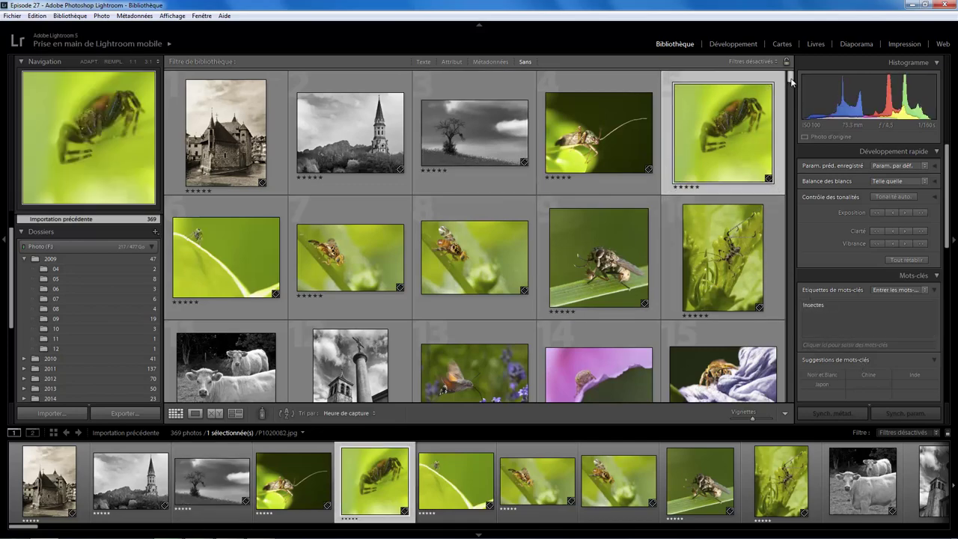
pyautogui.moveTo(791, 80); pyautogui.dragTo(791, 97)
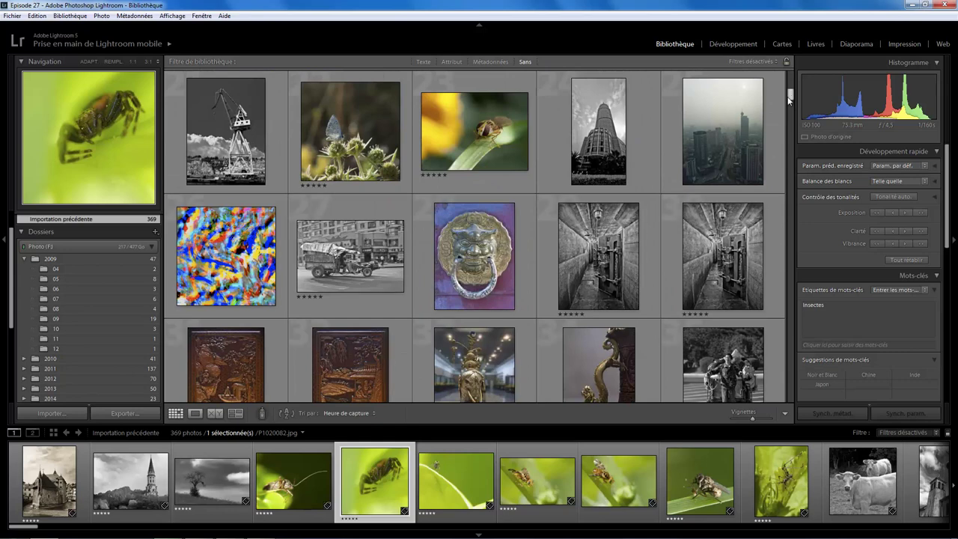
# - Collapse 2009, expand Collections dynamiques and bring up the new-collection options
pyautogui.click(25, 259)
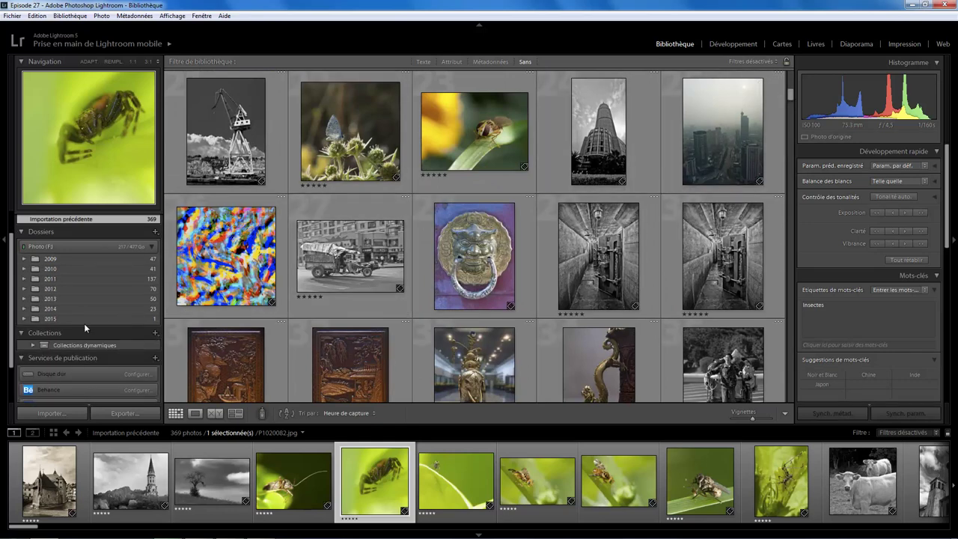
pyautogui.click(34, 345)
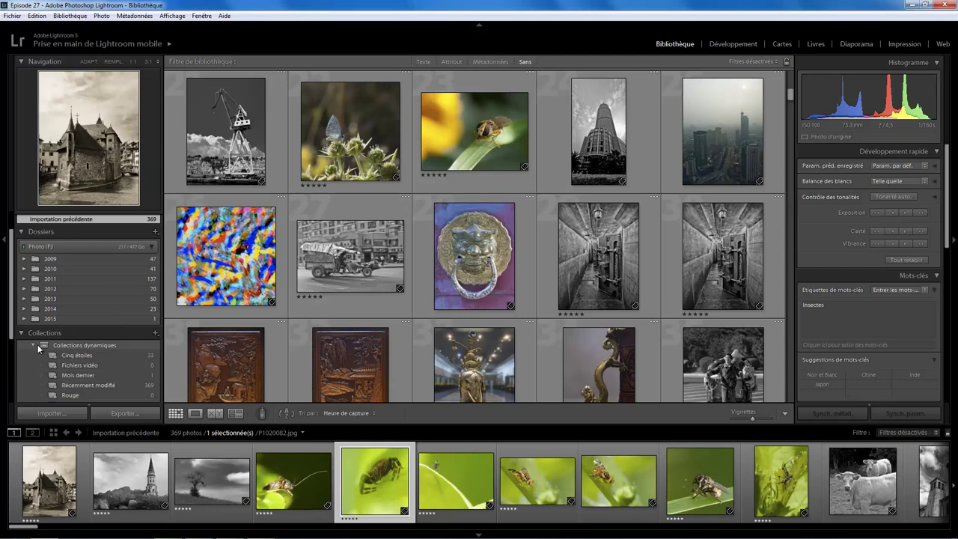
pyautogui.click(155, 332)
# - Create smart collection 'Insectes' with the rule Mots-clés contient Insectes
pyautogui.click(191, 356)
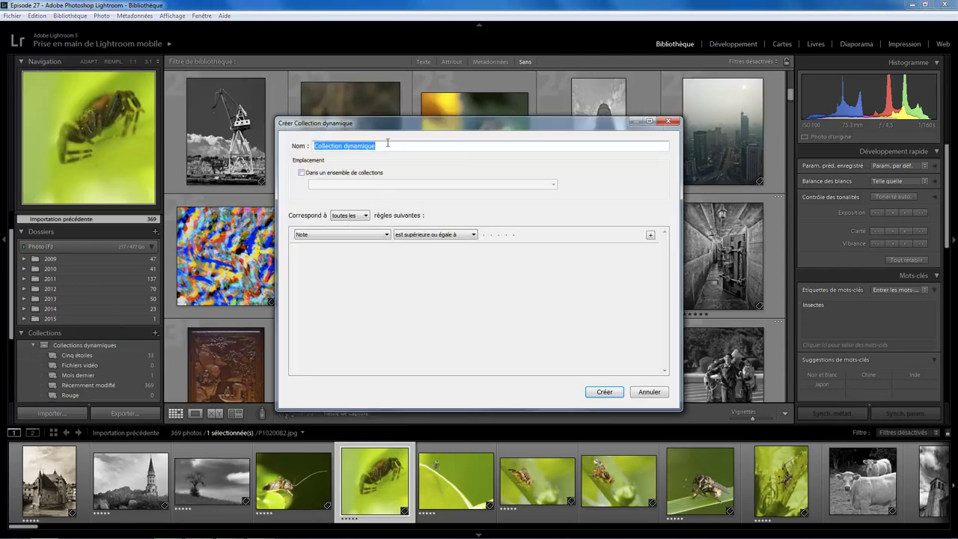
pyautogui.write('Insectes')
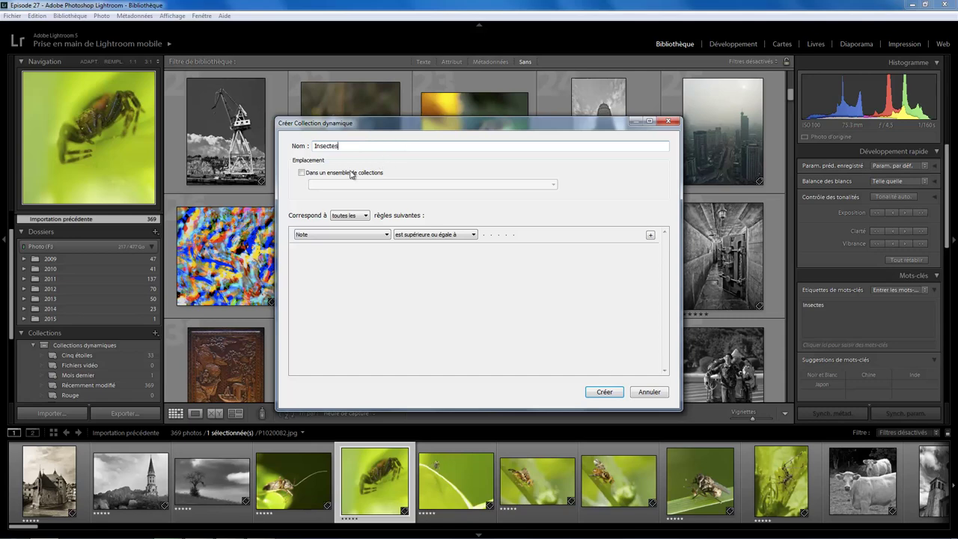
pyautogui.click(354, 235)
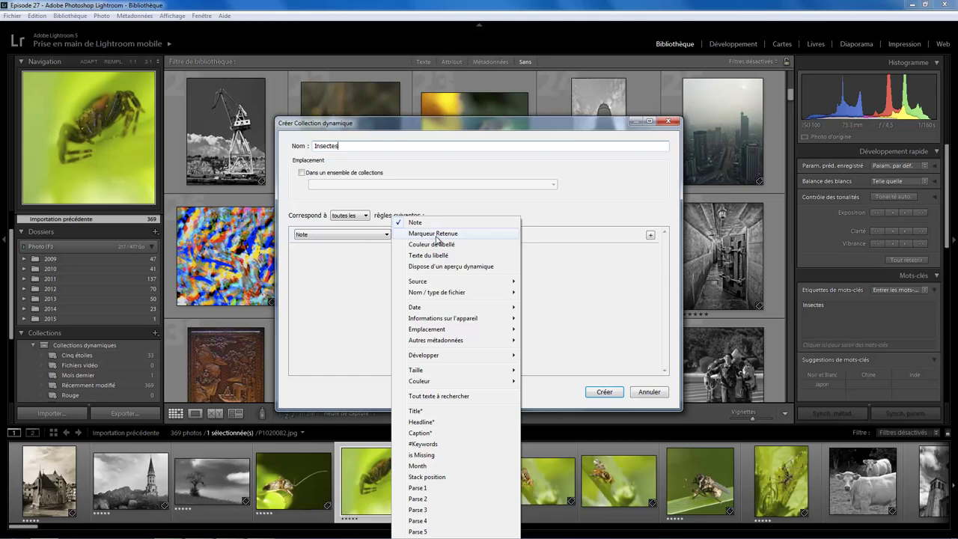
pyautogui.click(553, 351)
pyautogui.write('Insectes')
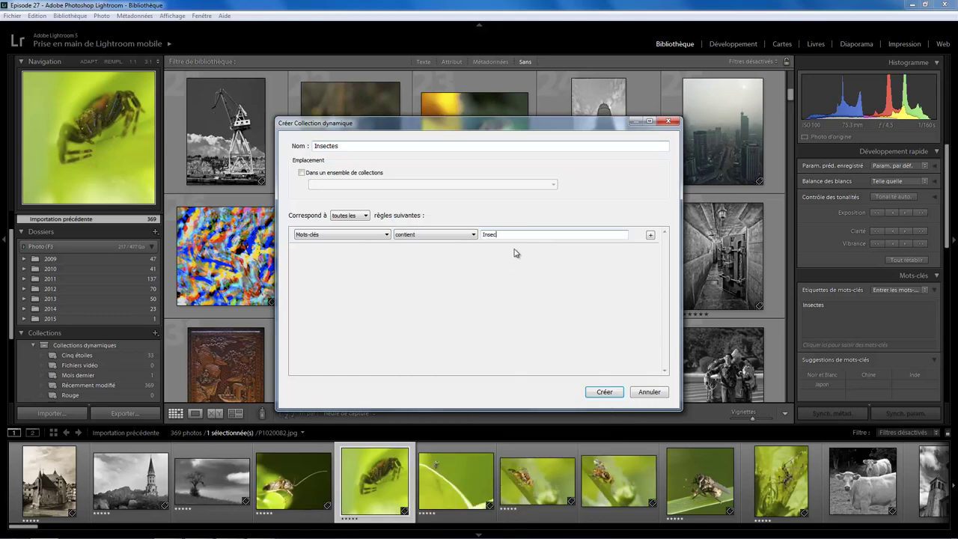
pyautogui.click(604, 392)
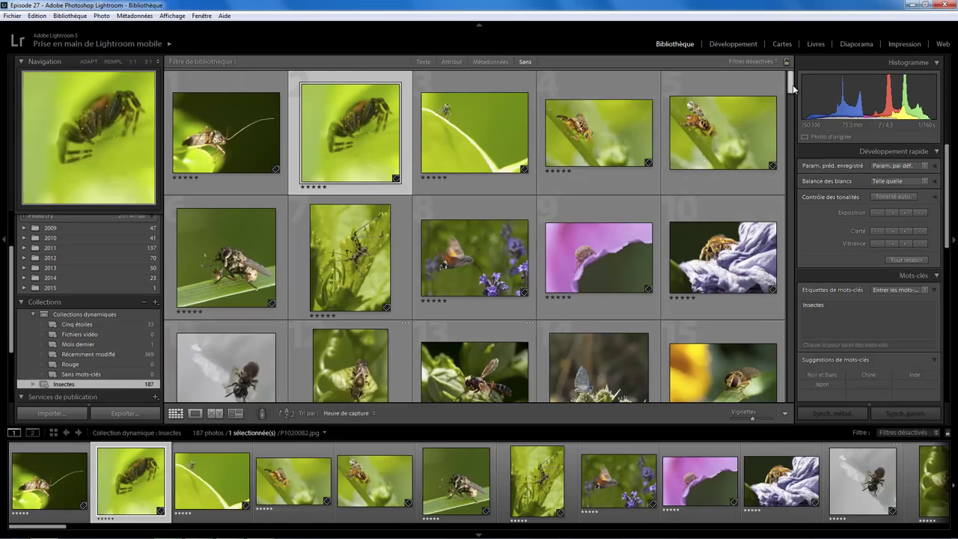
# - Open the edited yellow jumping-spider photo IMG_7580.jpg in Loupe view
pyautogui.moveTo(792, 84)
pyautogui.mouseDown()
pyautogui.moveTo(802, 334)
pyautogui.moveTo(790, 350)
pyautogui.mouseUp()
pyautogui.click(752, 295)
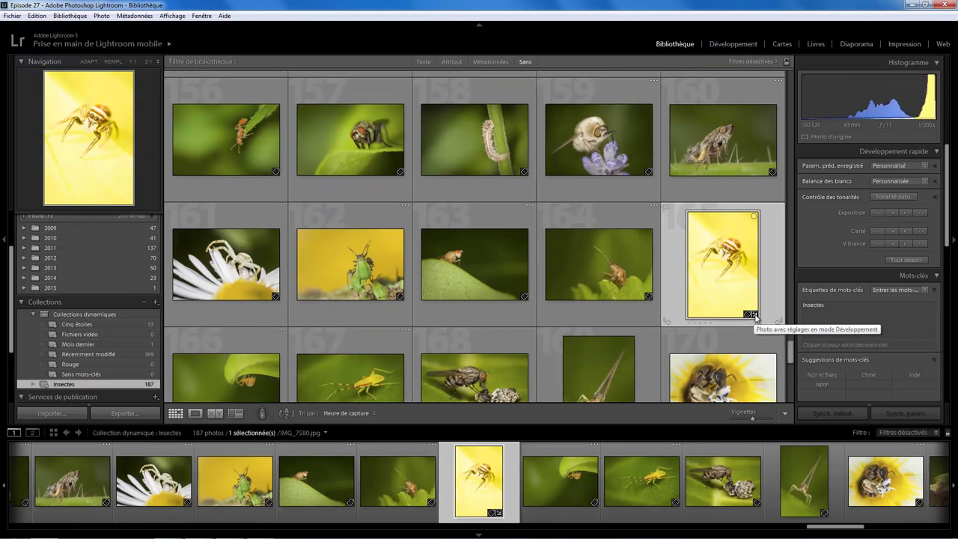
pyautogui.doubleClick(726, 292)
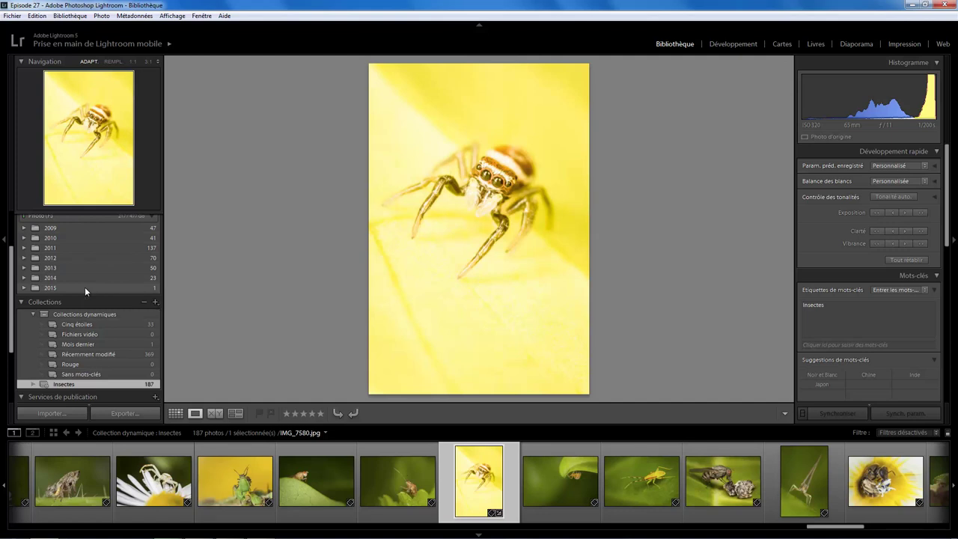
pyautogui.moveTo(45, 278)
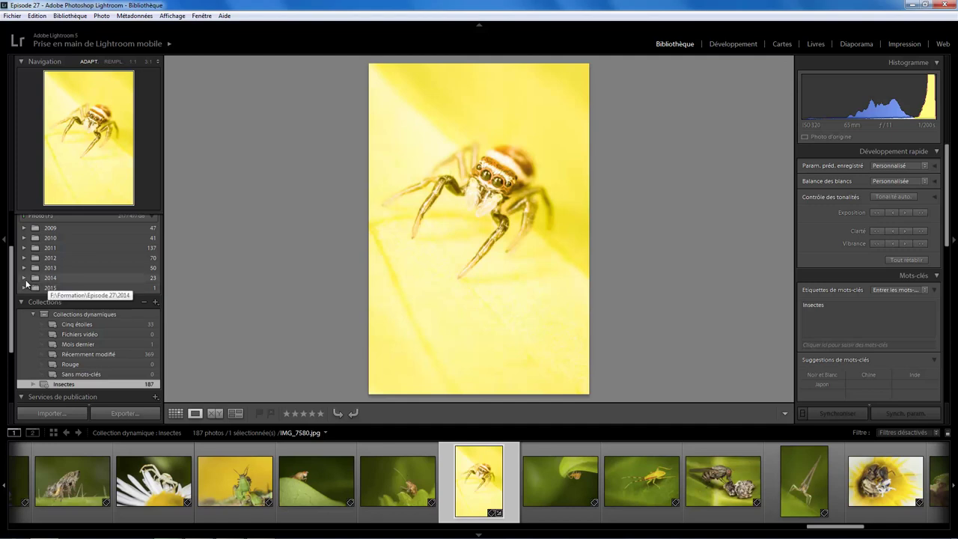
pyautogui.scroll(-1, 85, 287)
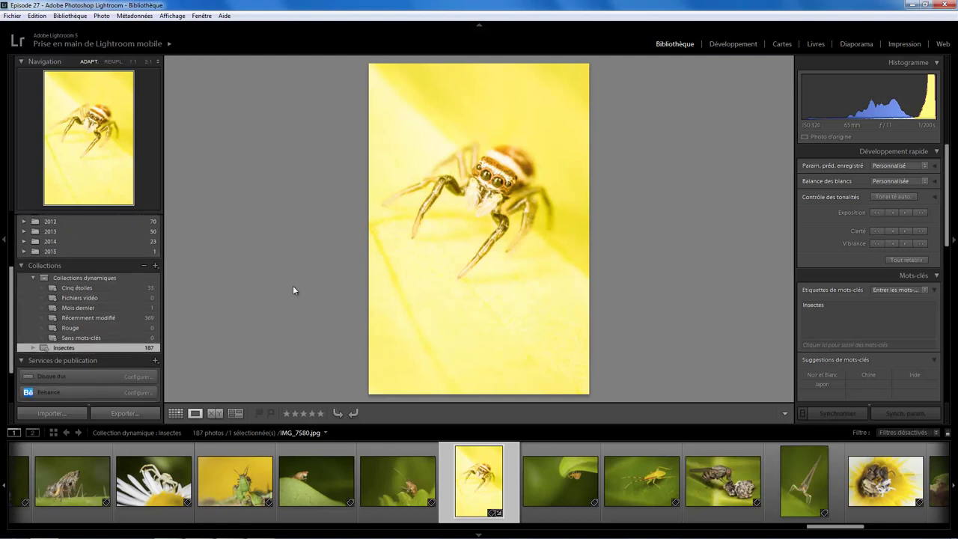